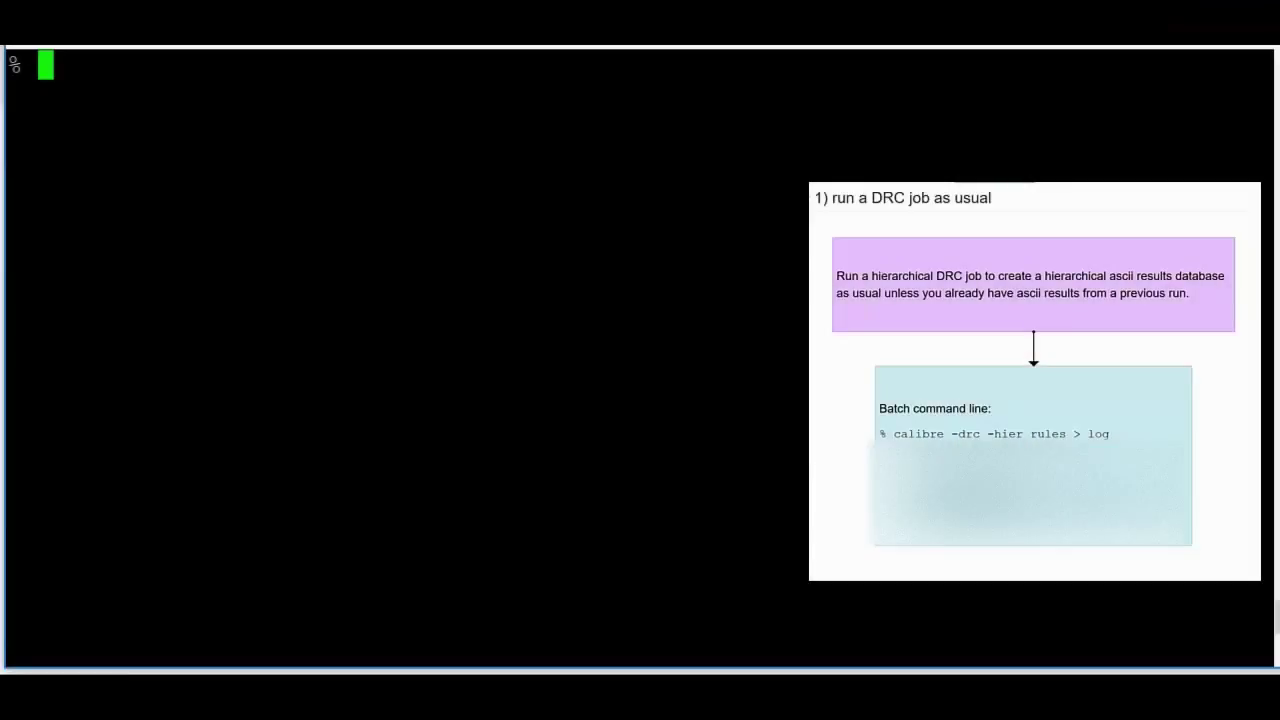
# Run a hierarchical Calibre DRC job on the rules file, piping its output through tee into log
pyautogui.write('calibre')
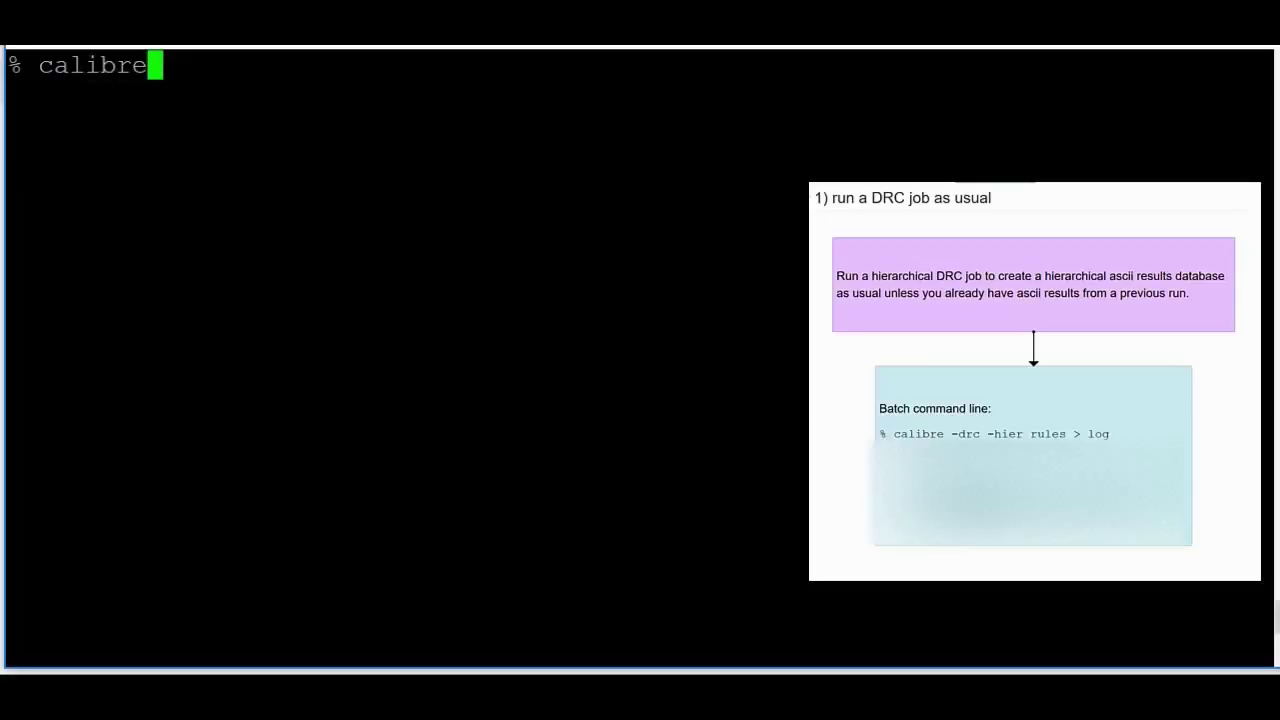
pyautogui.write(' -drc -hier ')
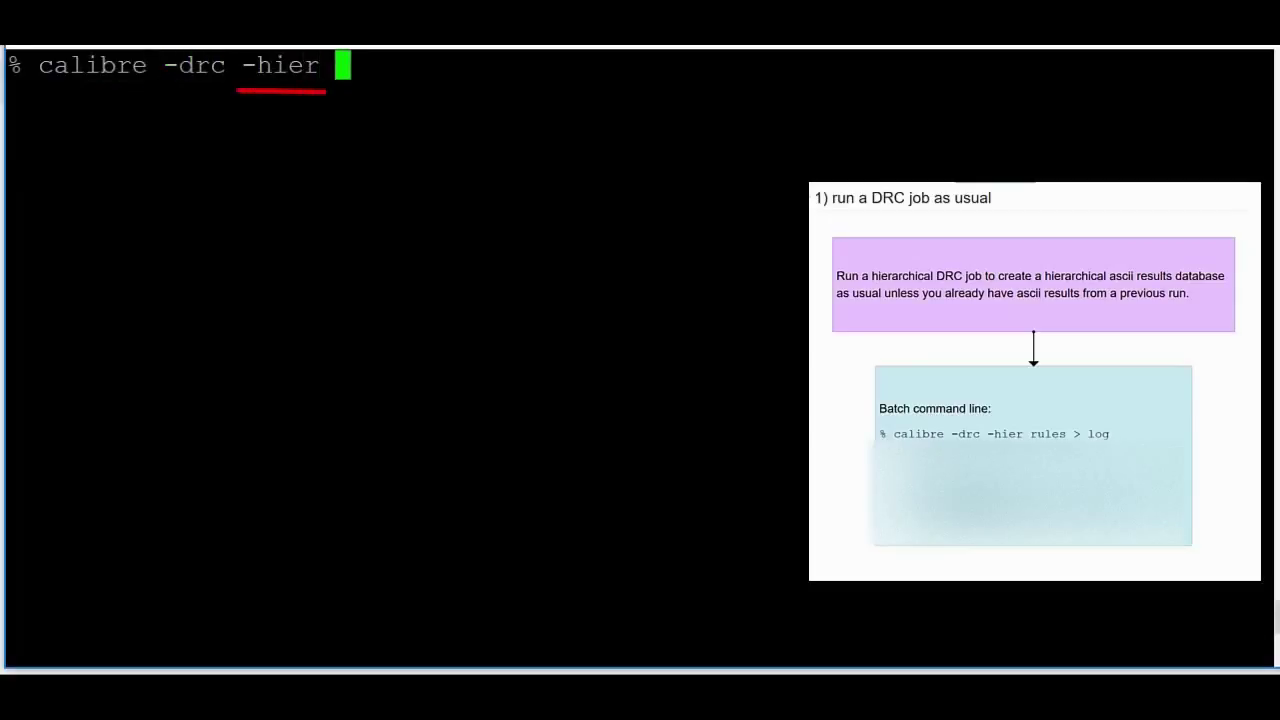
pyautogui.write('rules |')
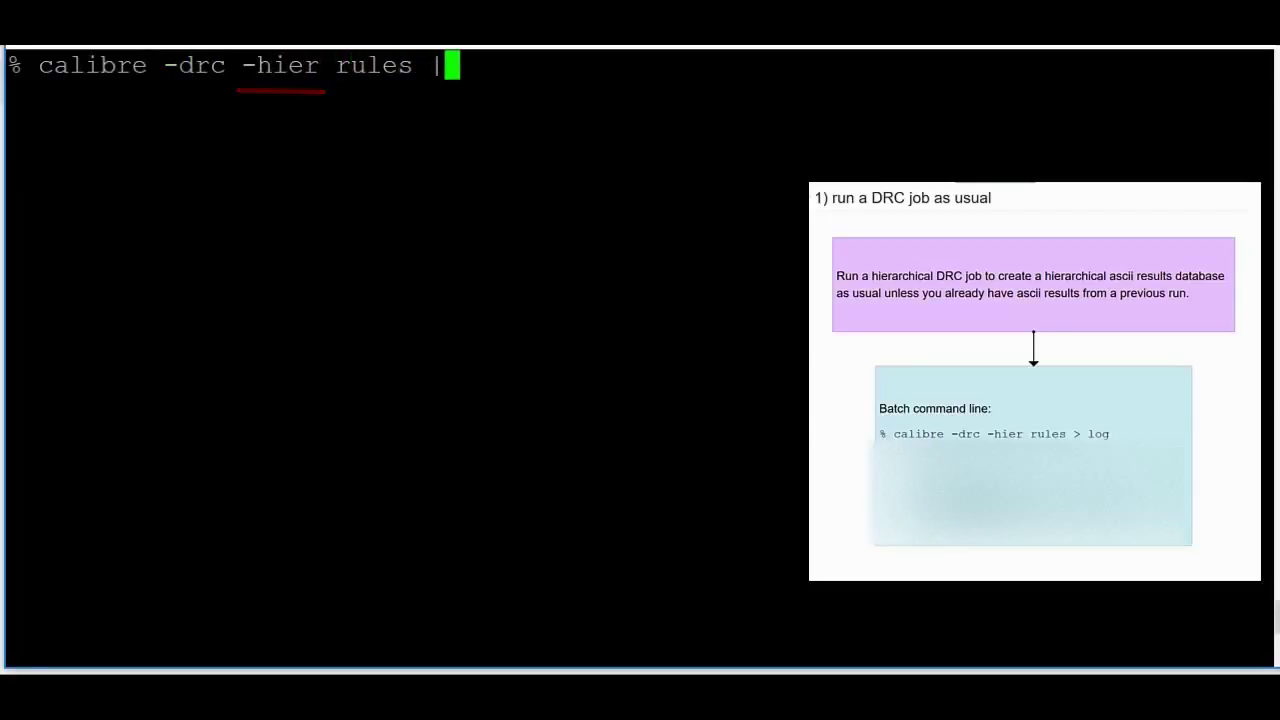
pyautogui.write(' tee log')
pyautogui.press('Return')
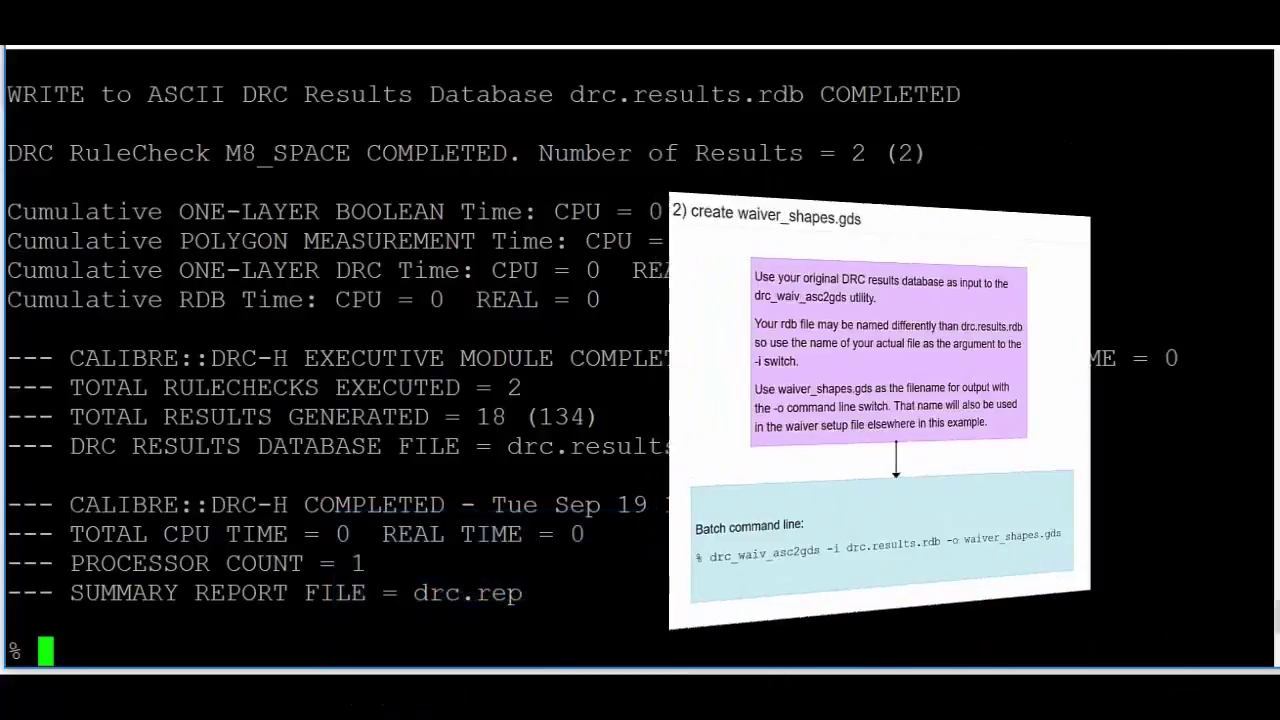
# Convert drc.results.rdb into waiver_shapes.gds with the drc_waiv_asc2gds utility, using the -i and -o switches
pyautogui.write('drc_')
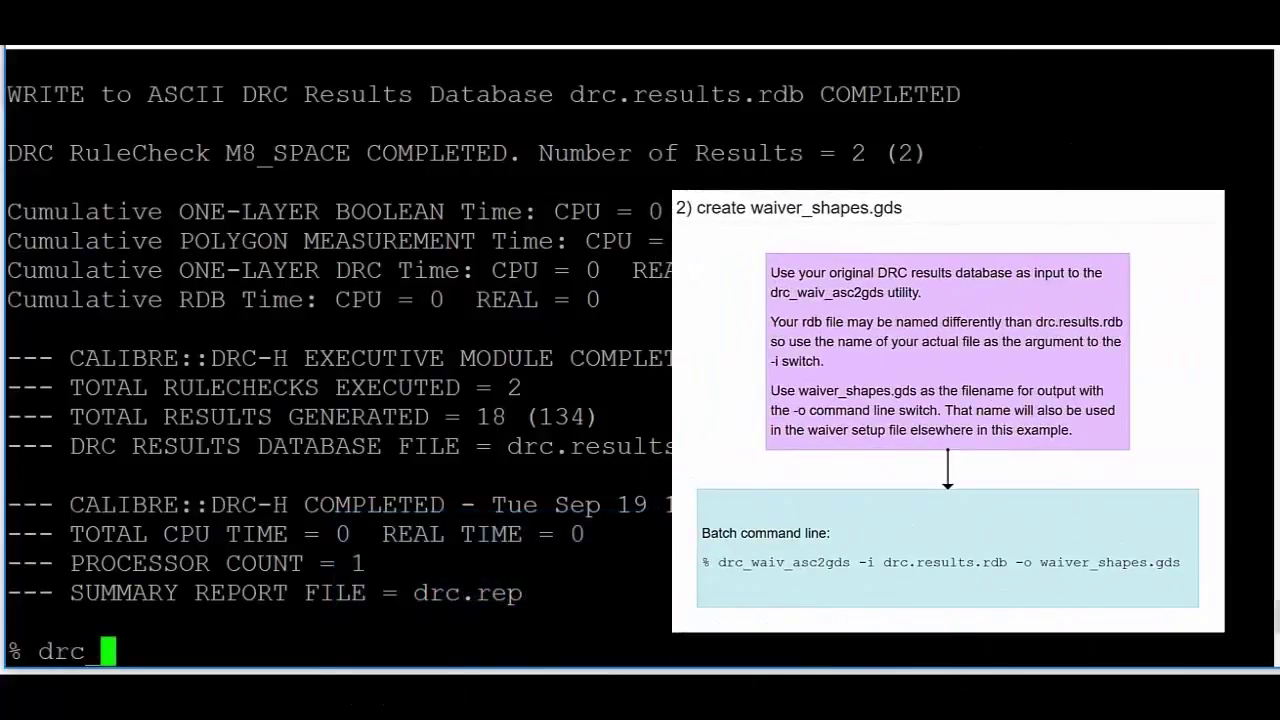
pyautogui.write('waiv_asc2gds ')
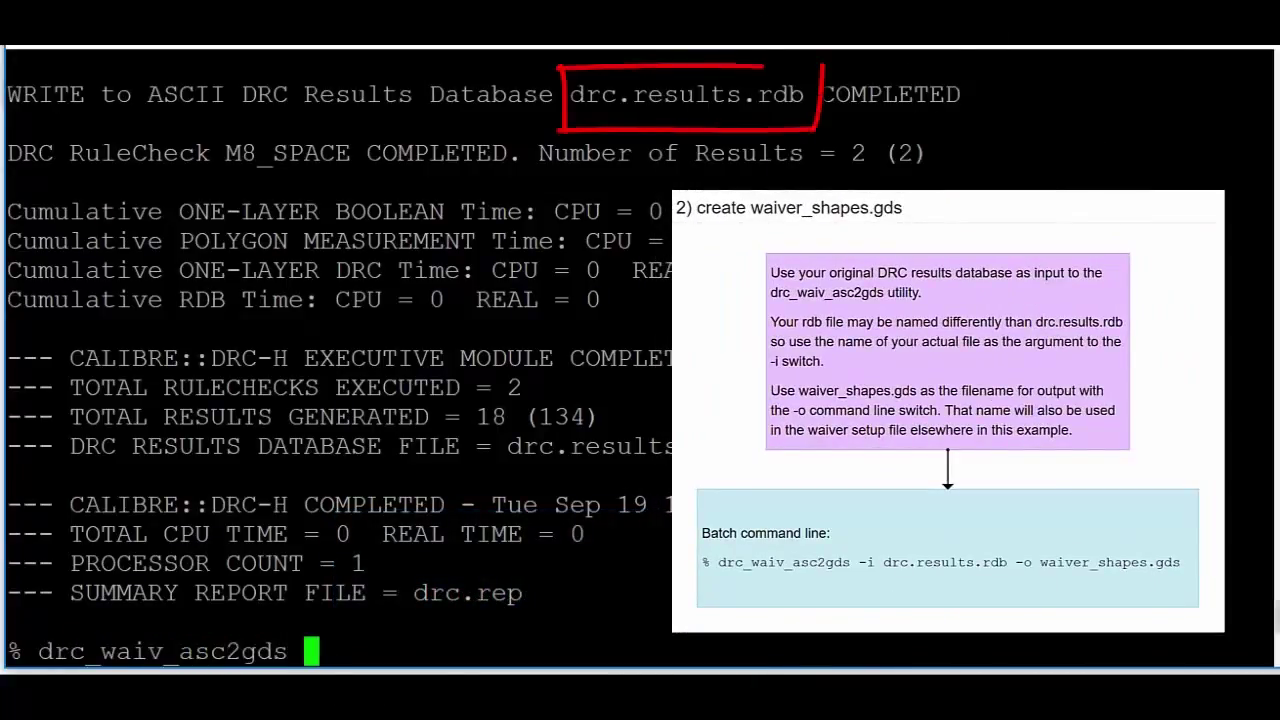
pyautogui.write('-i drc.results.r')
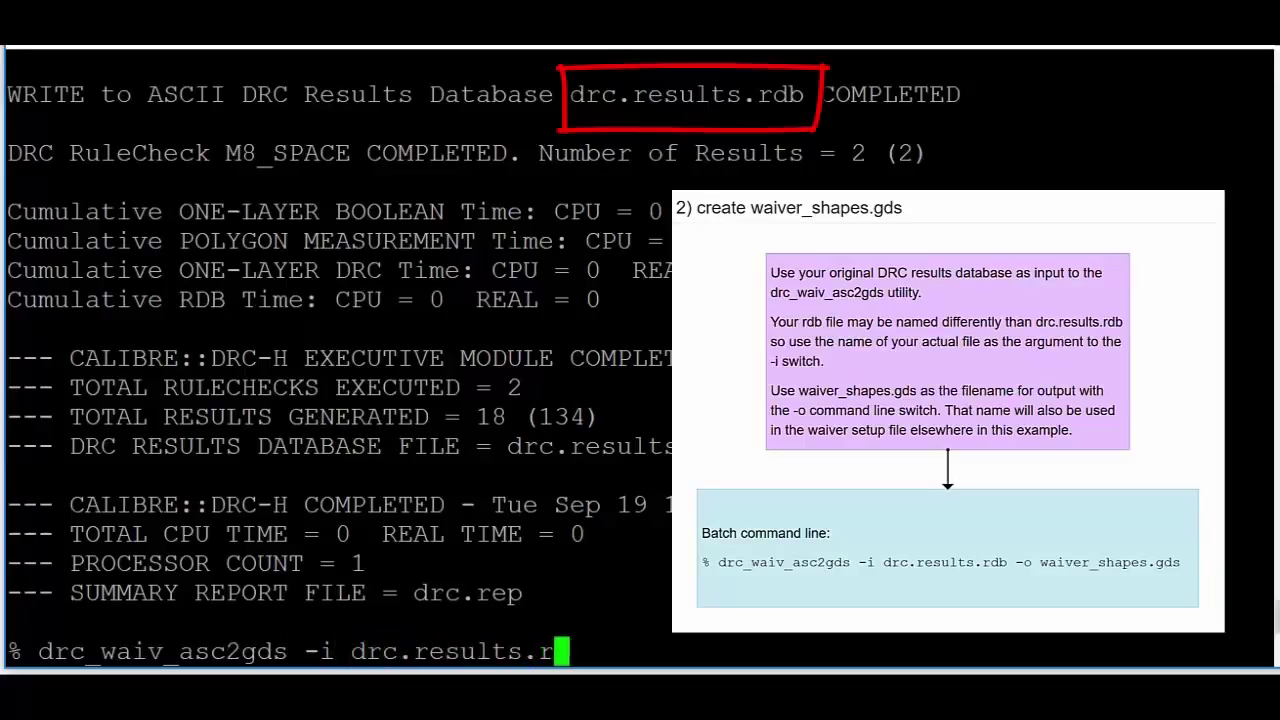
pyautogui.write('db -o waiver_shapes.gds')
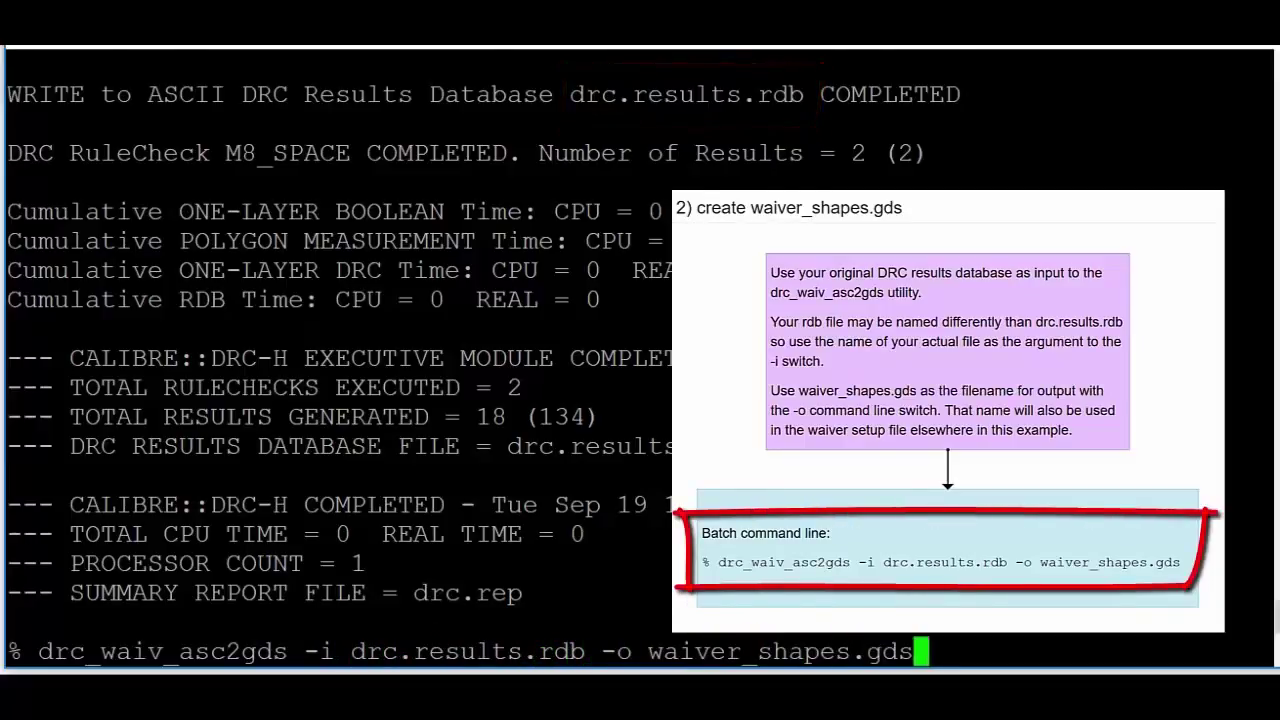
pyautogui.press('Return')
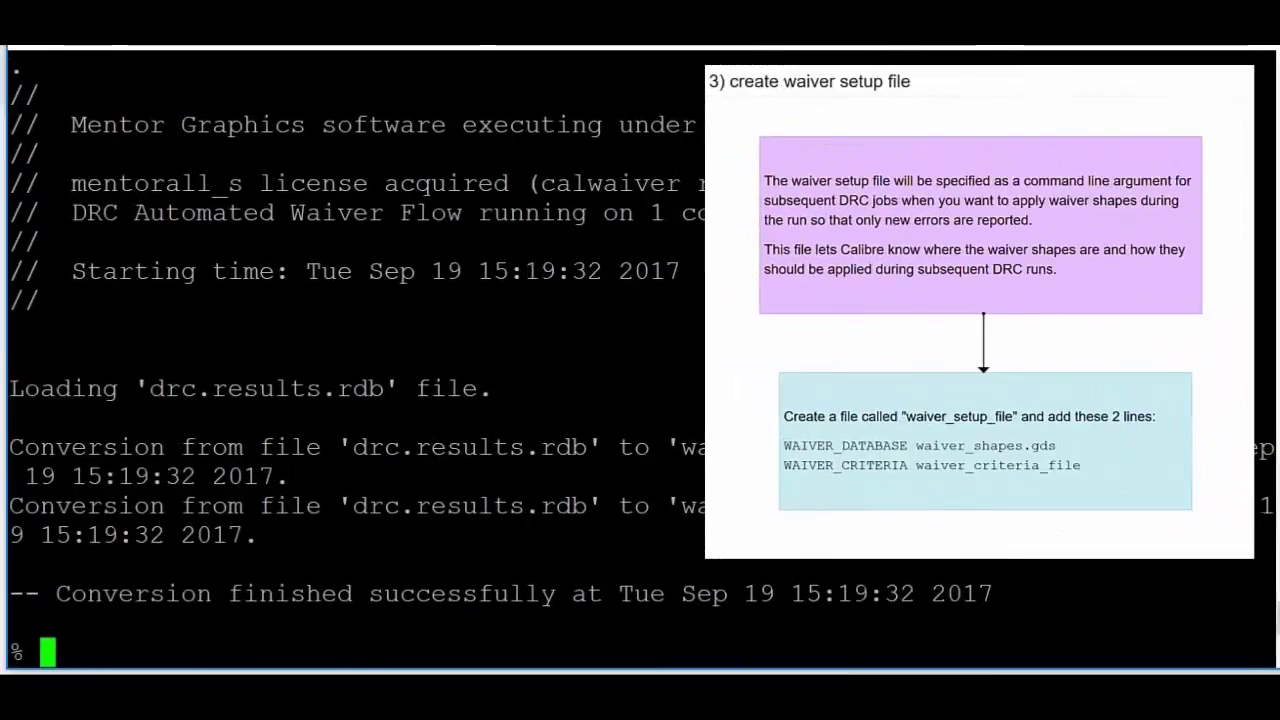
# Create waiver_setup_file in vi with the lines "WAIVER_DATABASE waiver_shapes.gds" and "WAIVER_CRITERIA waiver_criteria_file"
pyautogui.write('vi waiver_setup_file')
pyautogui.press('Return')
pyautogui.write('i')
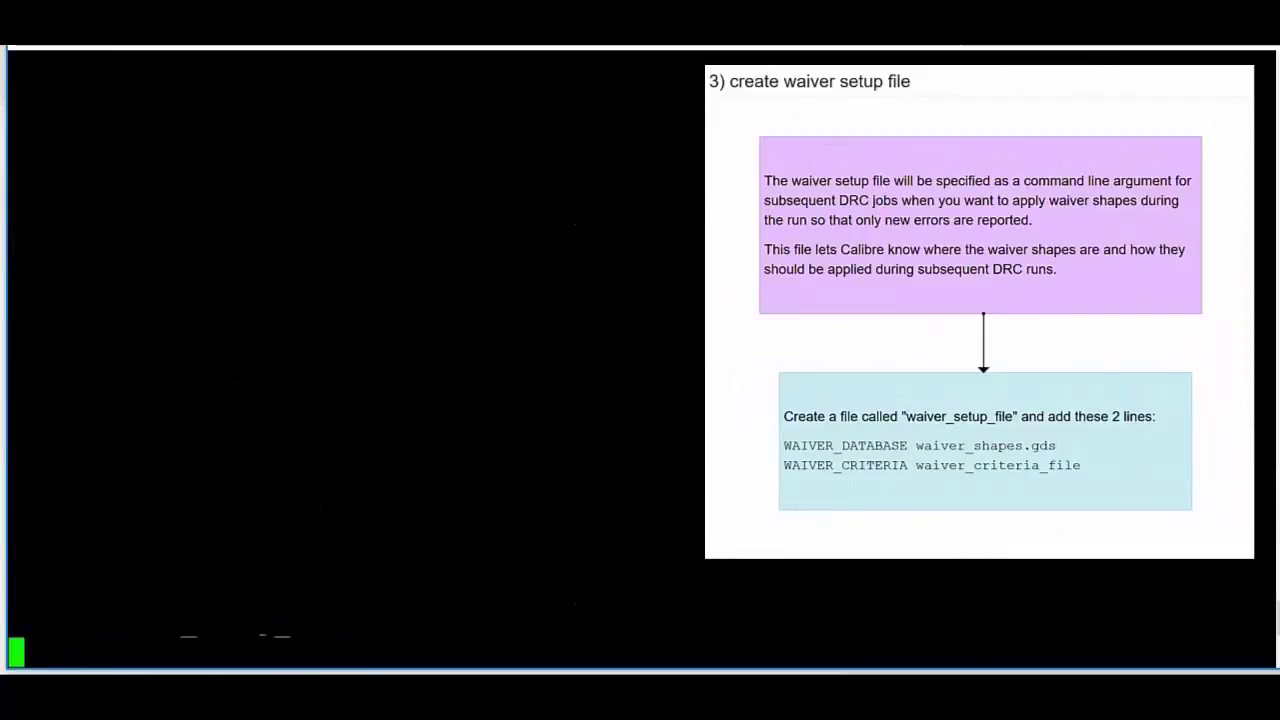
pyautogui.write('WAIVER_DATA')
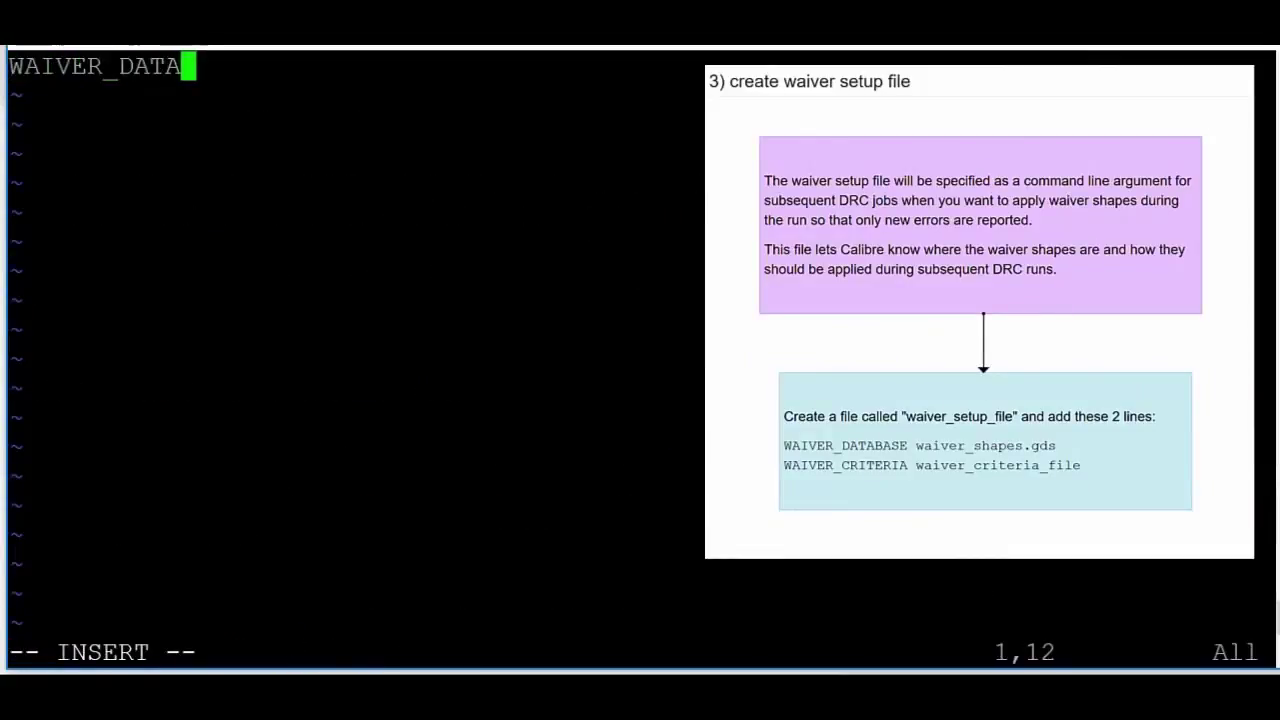
pyautogui.write('BASE waiver_shapes.gds')
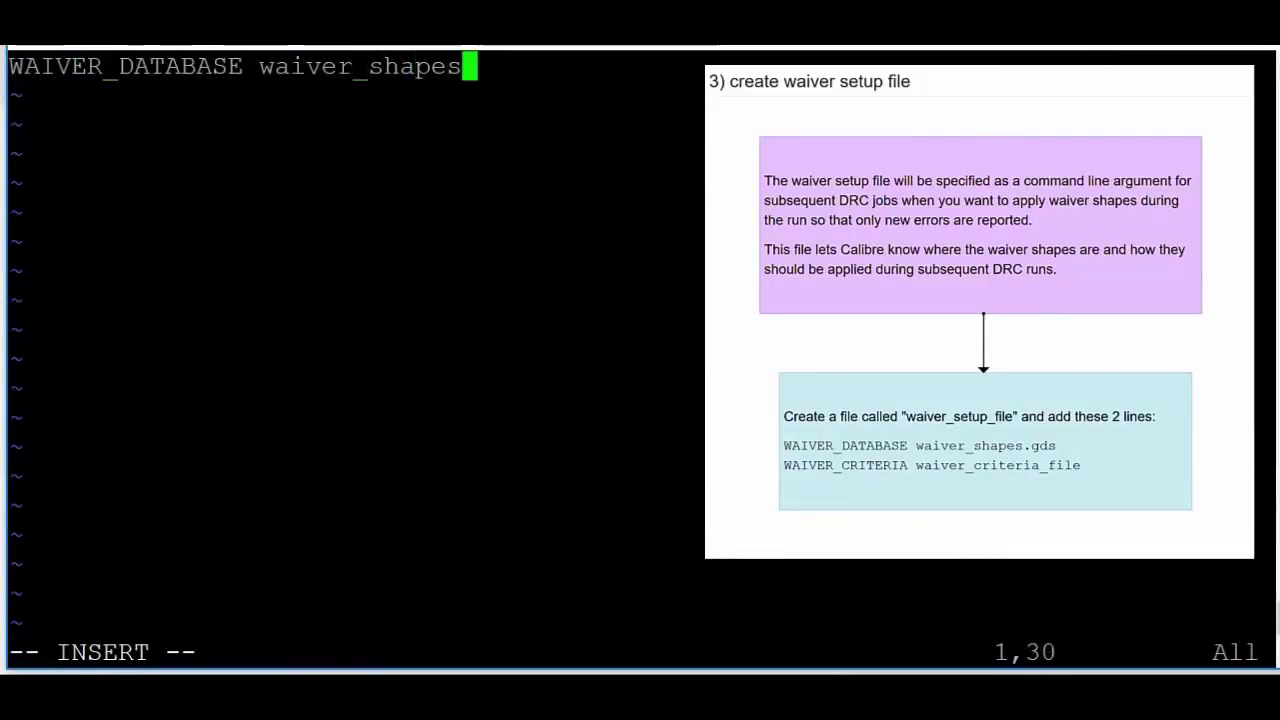
pyautogui.press('Return')
pyautogui.write('WAIVER_CRITER')
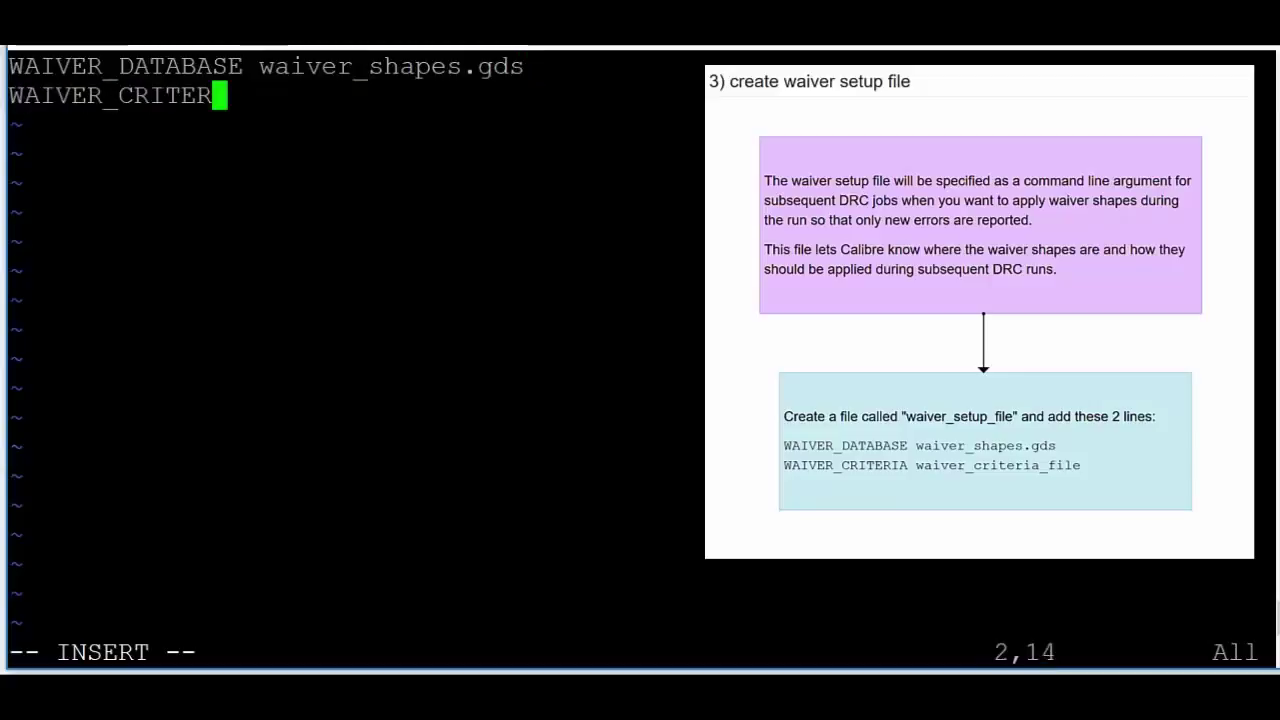
pyautogui.write('IA waiver_criteria_file')
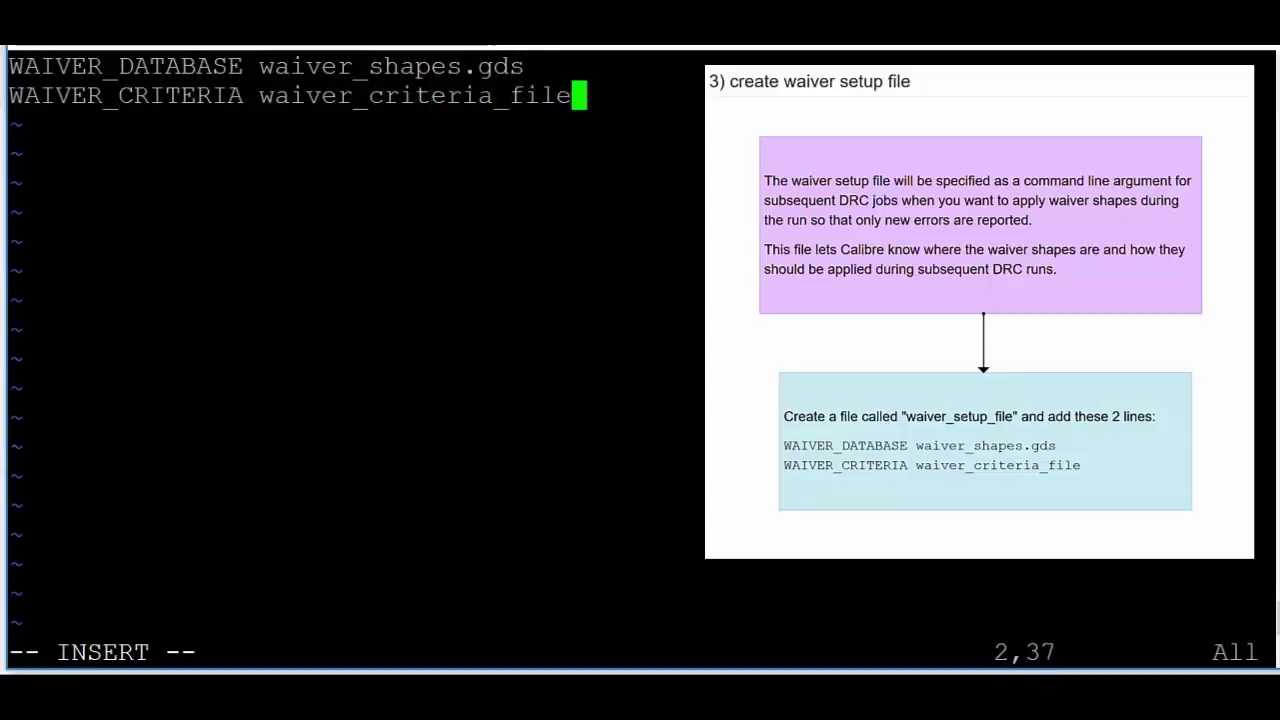
# Save waiver_setup_file and quit the editor
pyautogui.press('Escape')
pyautogui.write(':w')
pyautogui.press('Return')
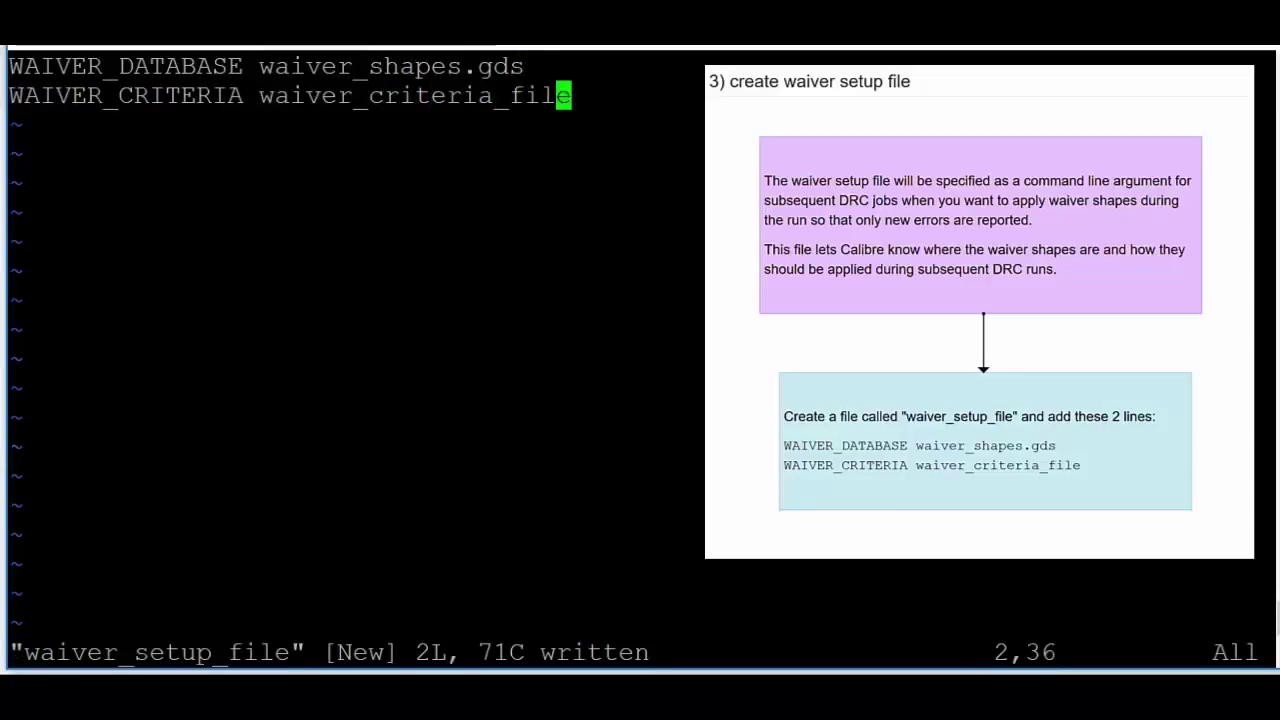
pyautogui.write(':q')
pyautogui.press('Return')
# Create waiver_criteria_file in vi with the line "* SINGLE 100 100", then save it and quit the editor
pyautogui.write('vi ')
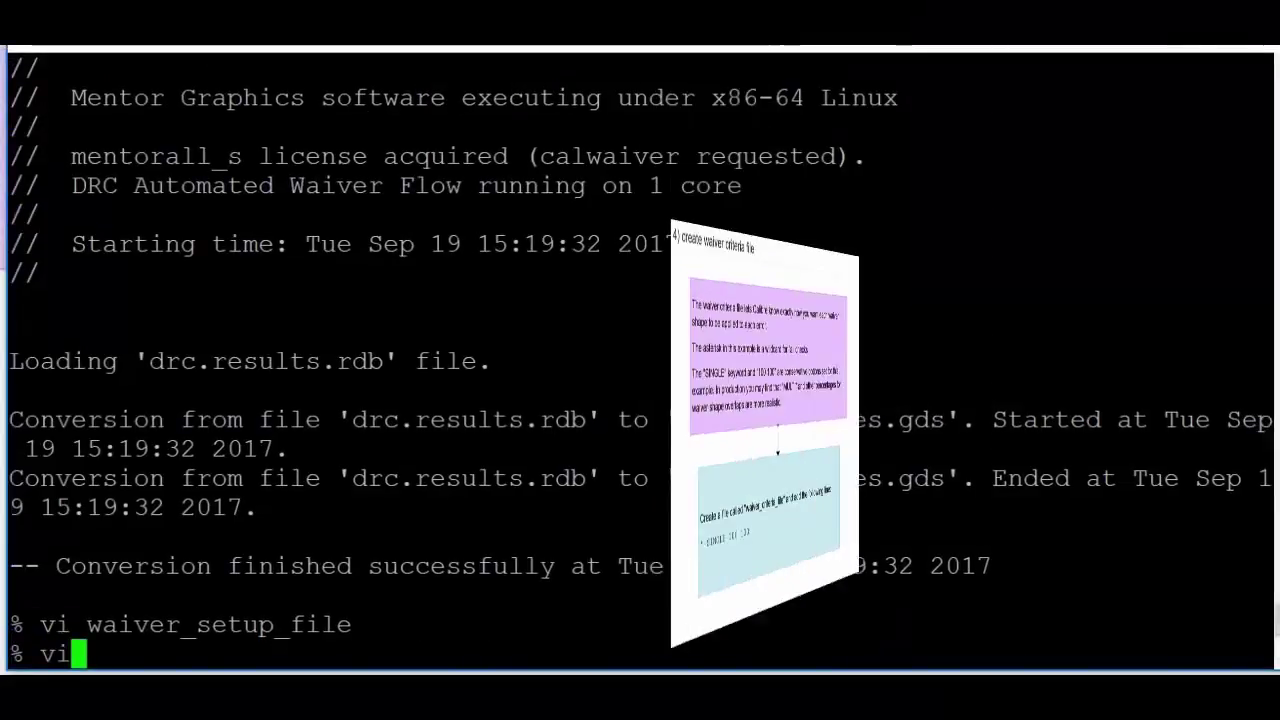
pyautogui.write('waive')
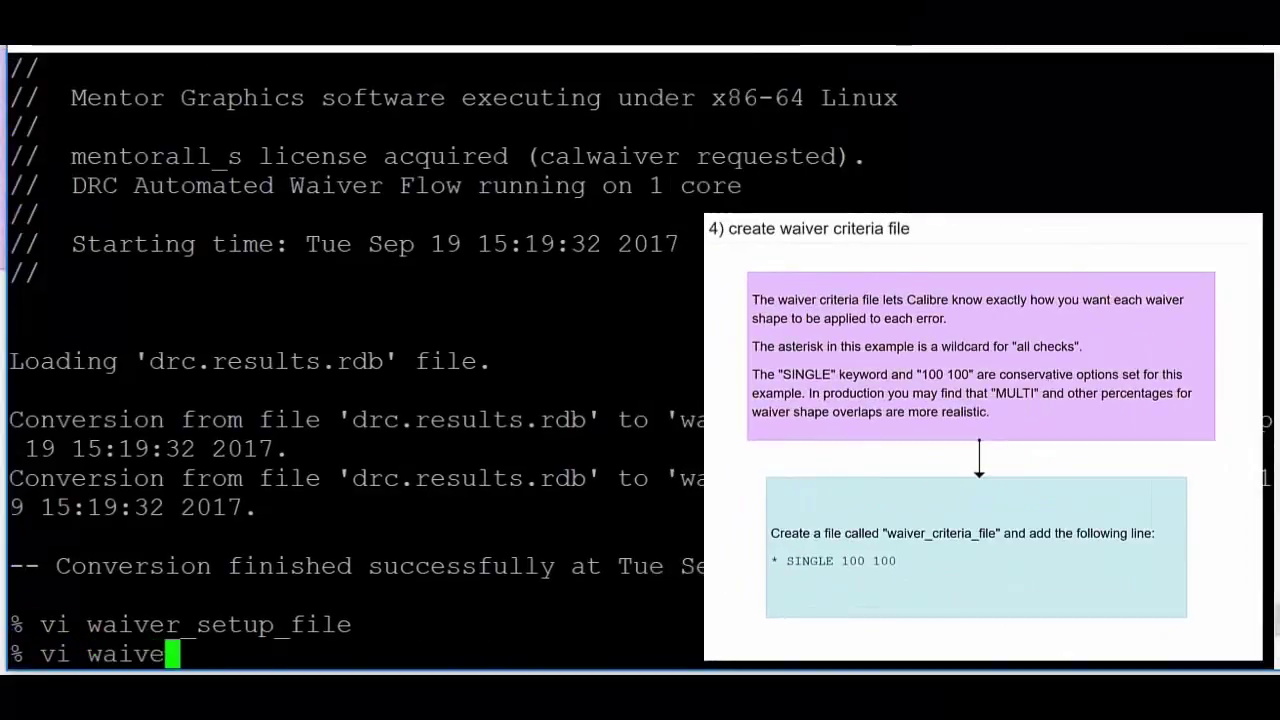
pyautogui.write('r_criteria_file')
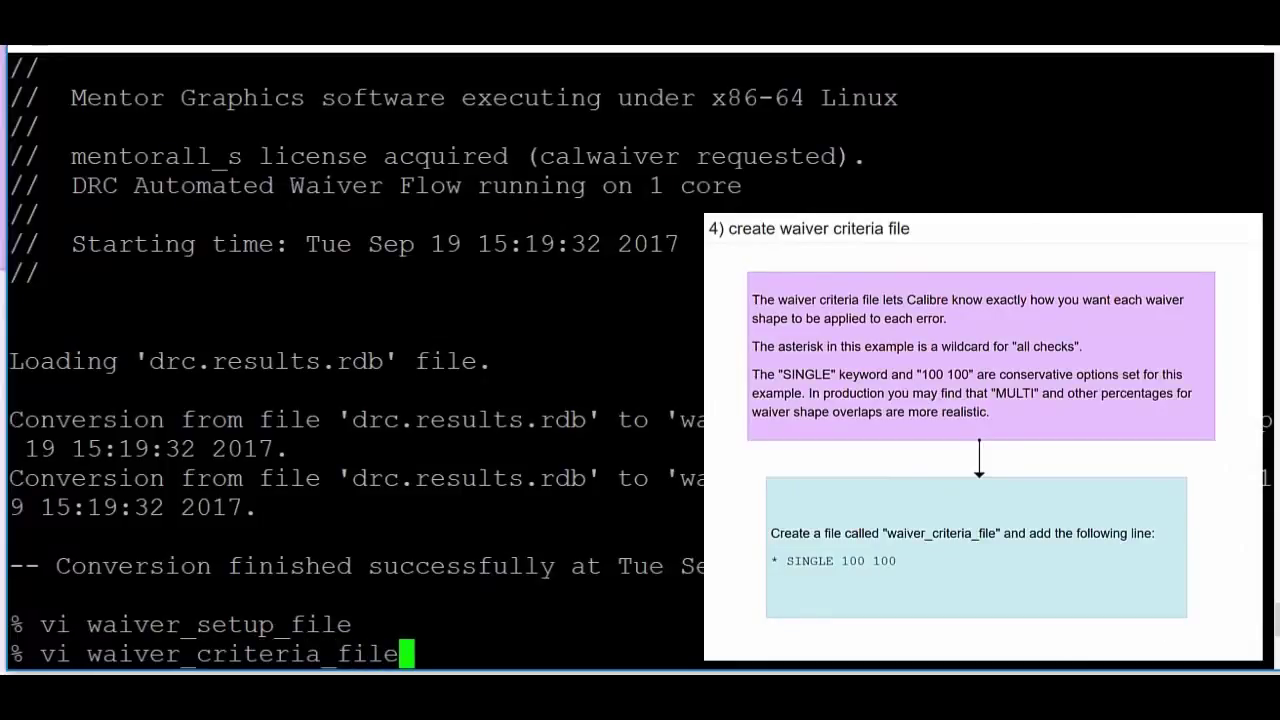
pyautogui.press('Return')
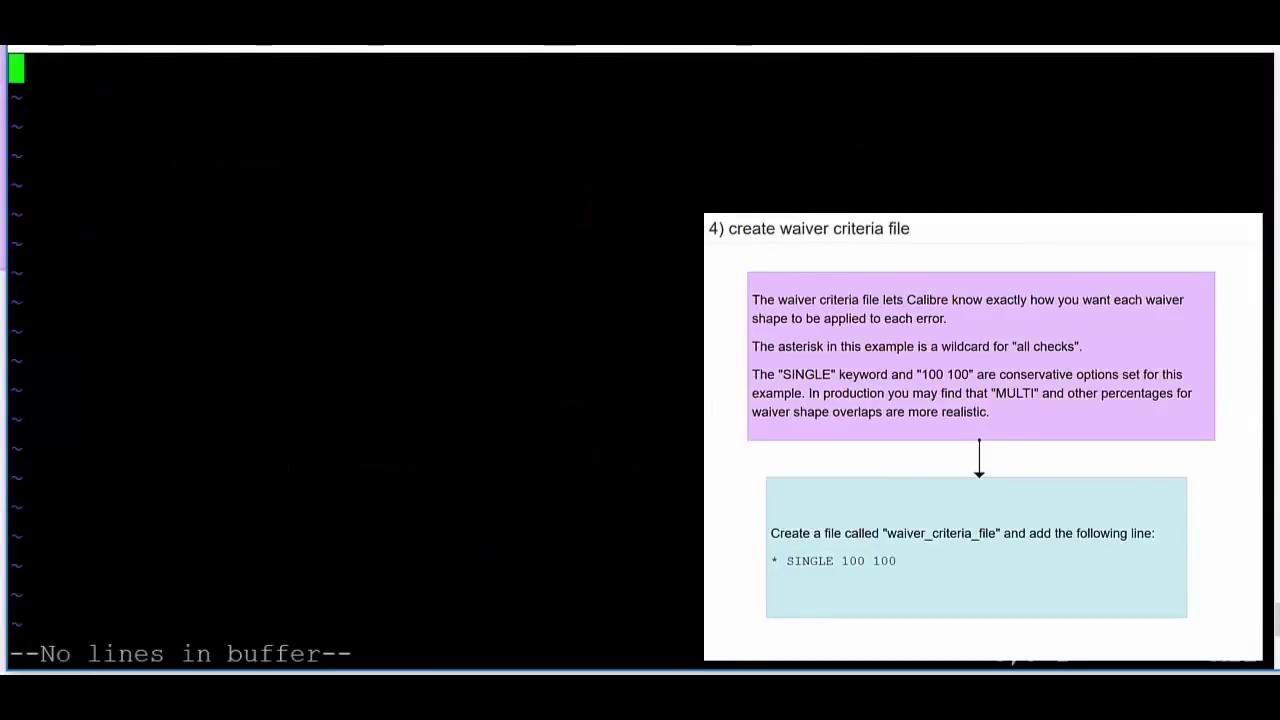
pyautogui.press('i')
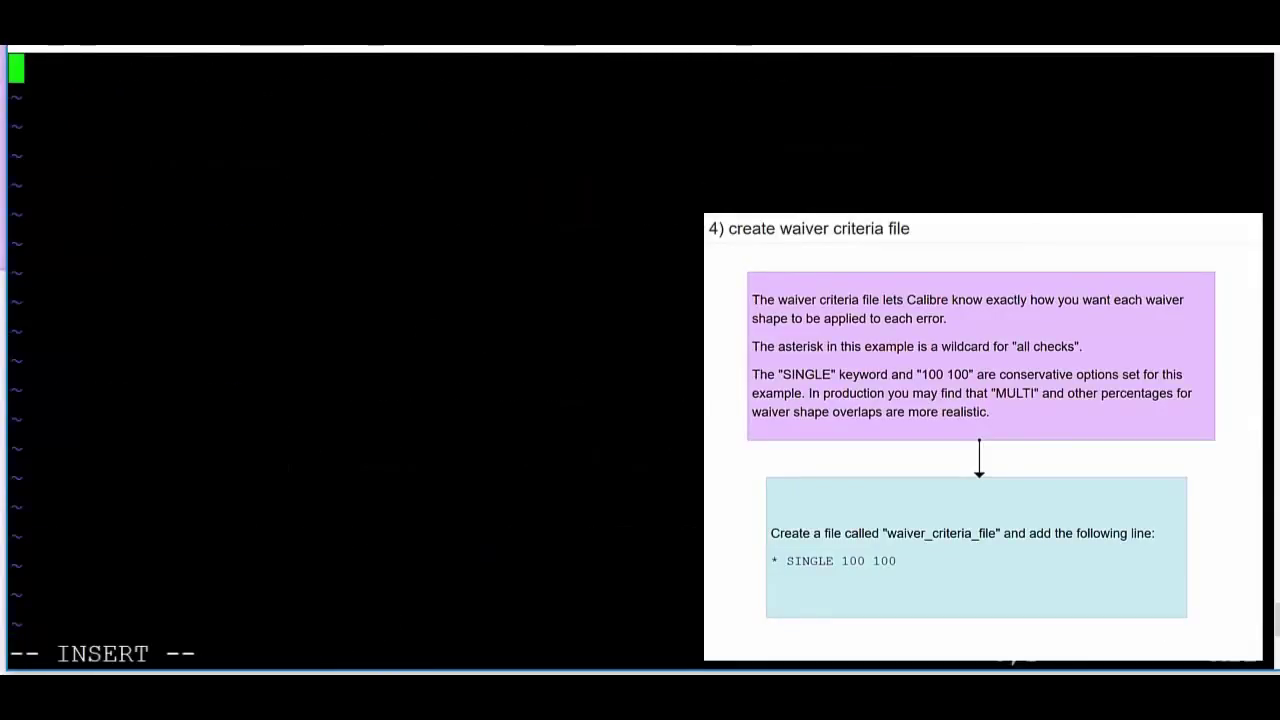
pyautogui.write('* SINGLE')
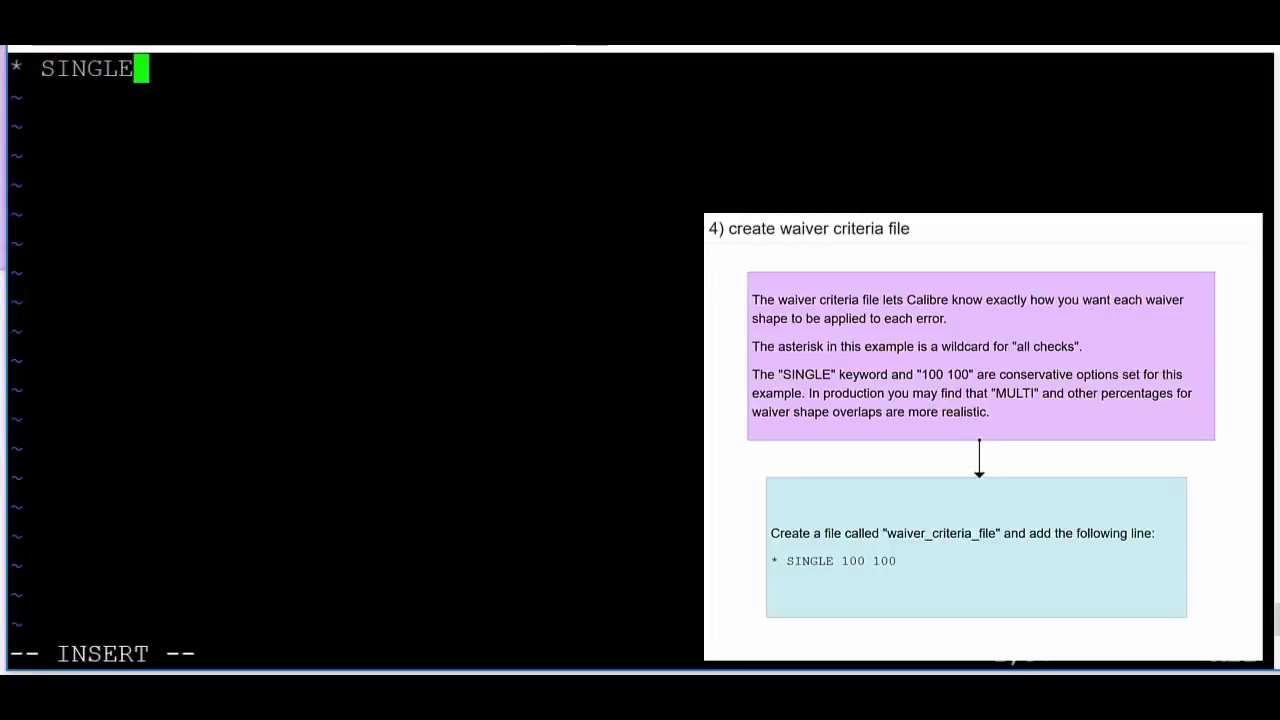
pyautogui.write(' 100 100')
pyautogui.press('Escape')
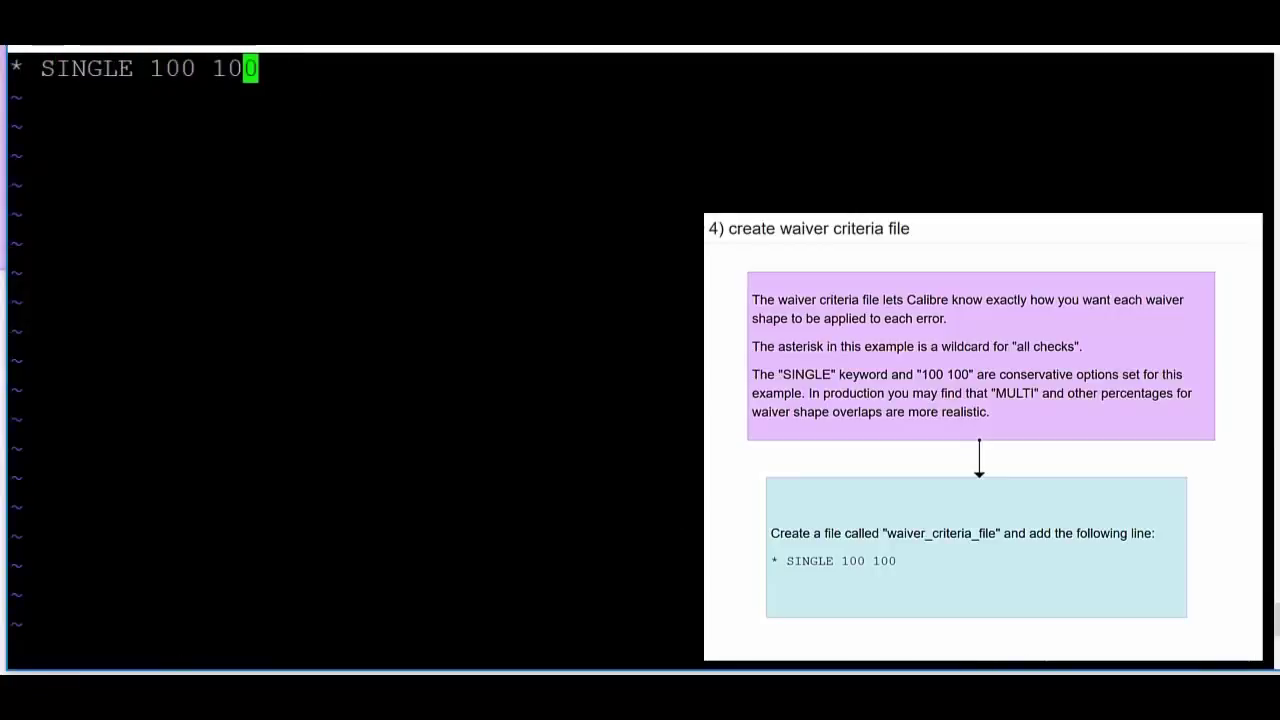
pyautogui.write(':wq')
pyautogui.press('Return')
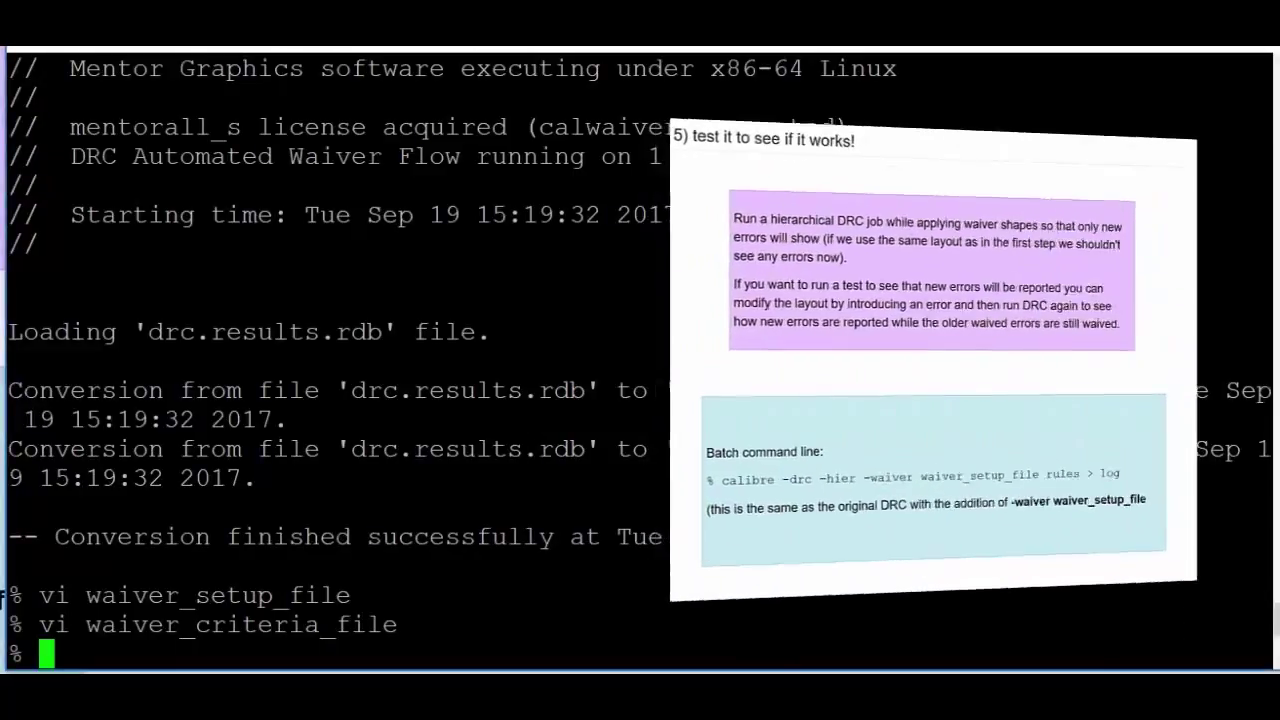
# Run the hierarchical Calibre DRC on rules with -waiver waiver_setup_file, redirecting the output to log
pyautogui.write('calibre')
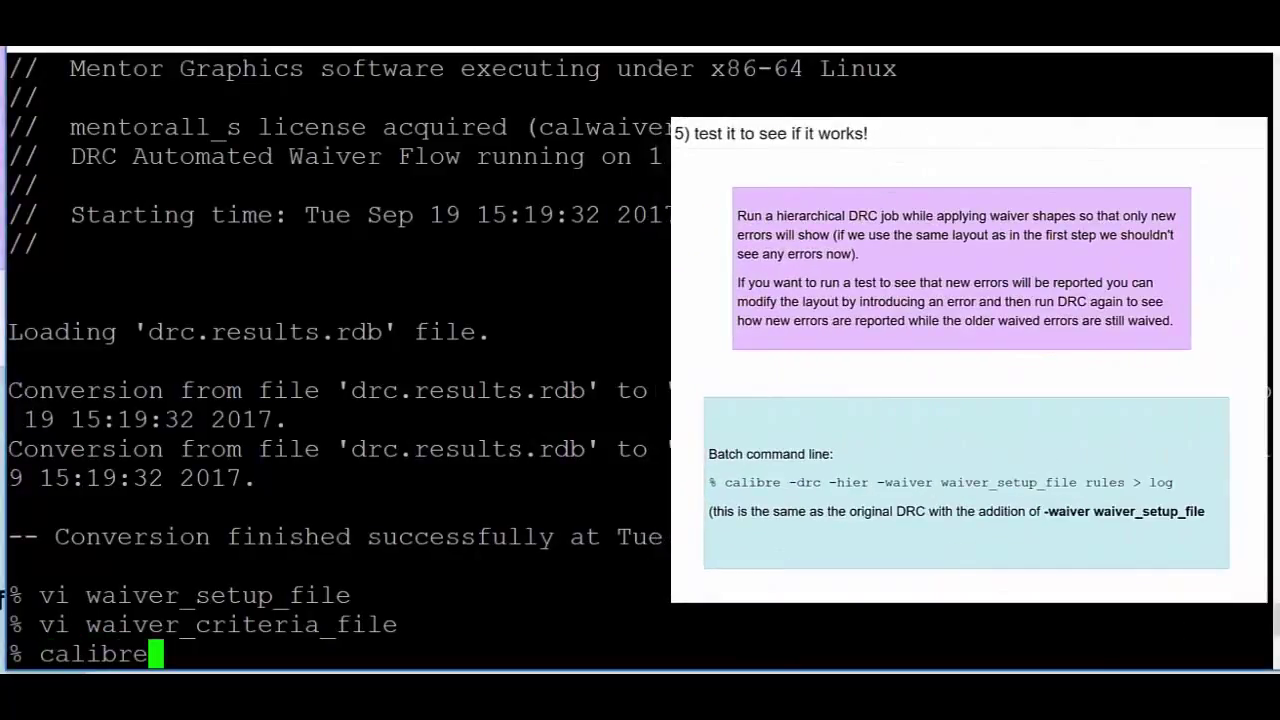
pyautogui.write(' -drc -hi')
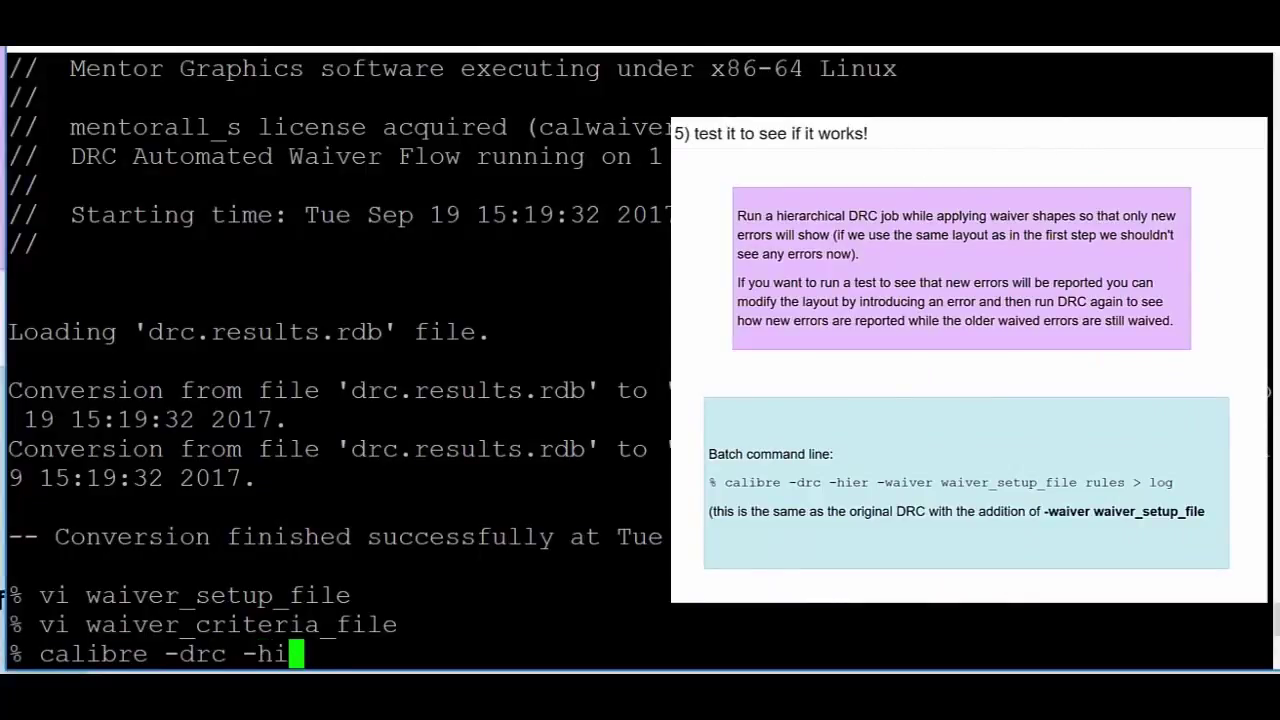
pyautogui.write('er -waiv')
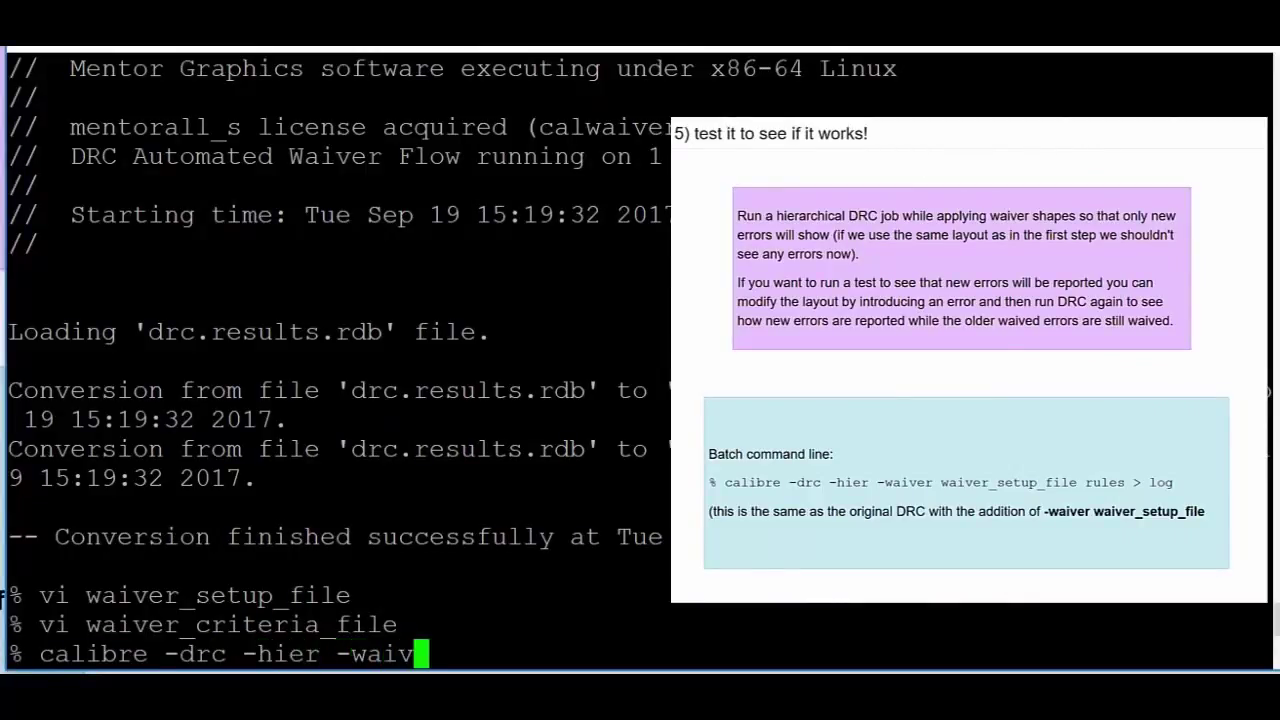
pyautogui.write('er waiv')
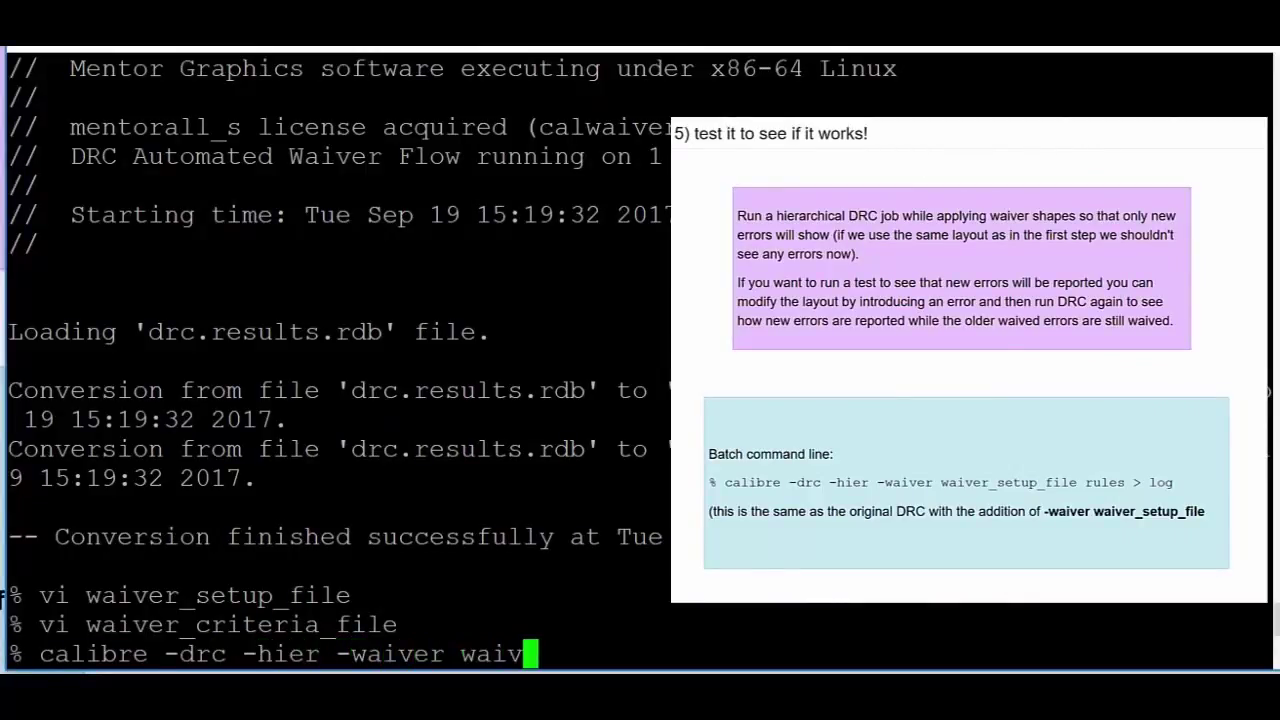
pyautogui.write('er_setup_file')
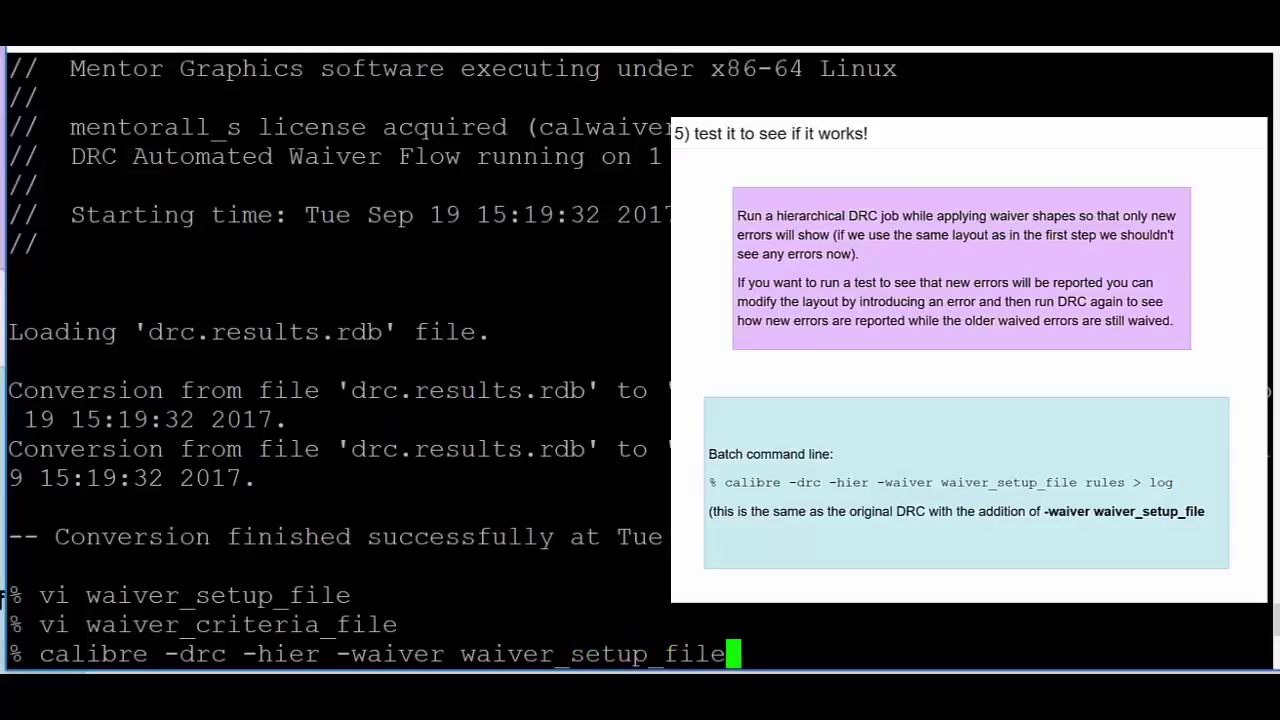
pyautogui.write(' rules ')
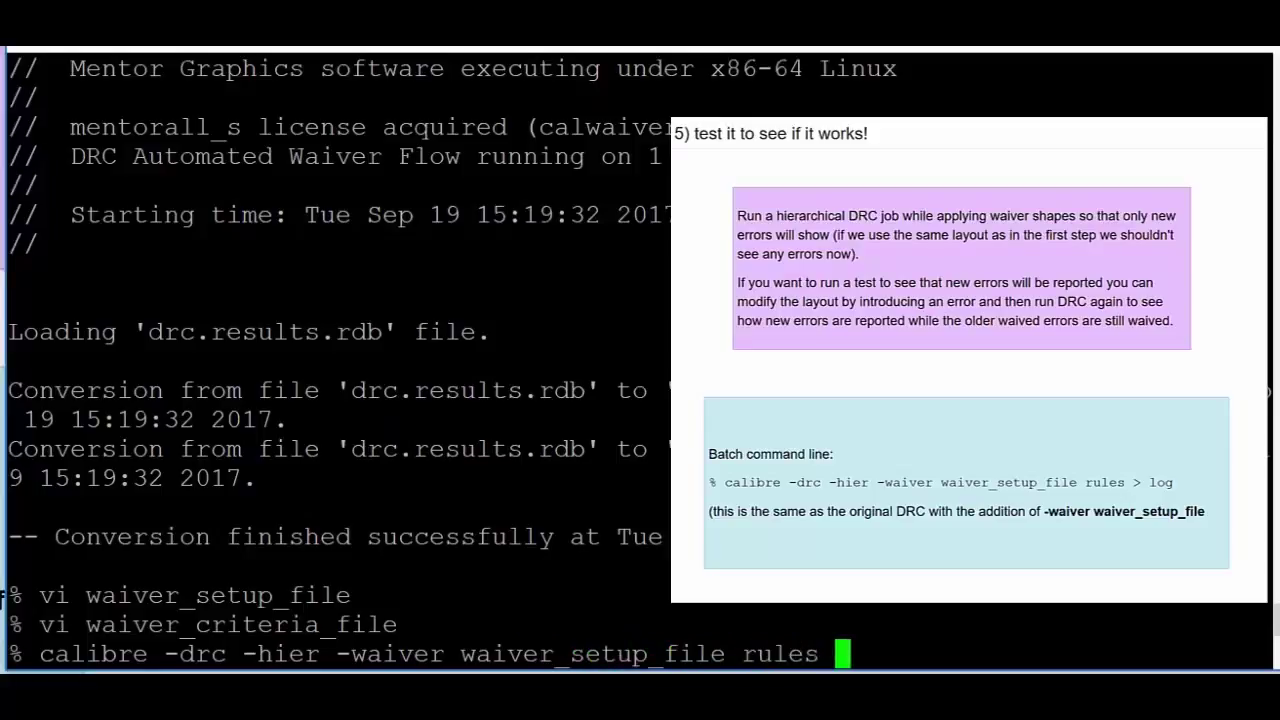
pyautogui.write('> log')
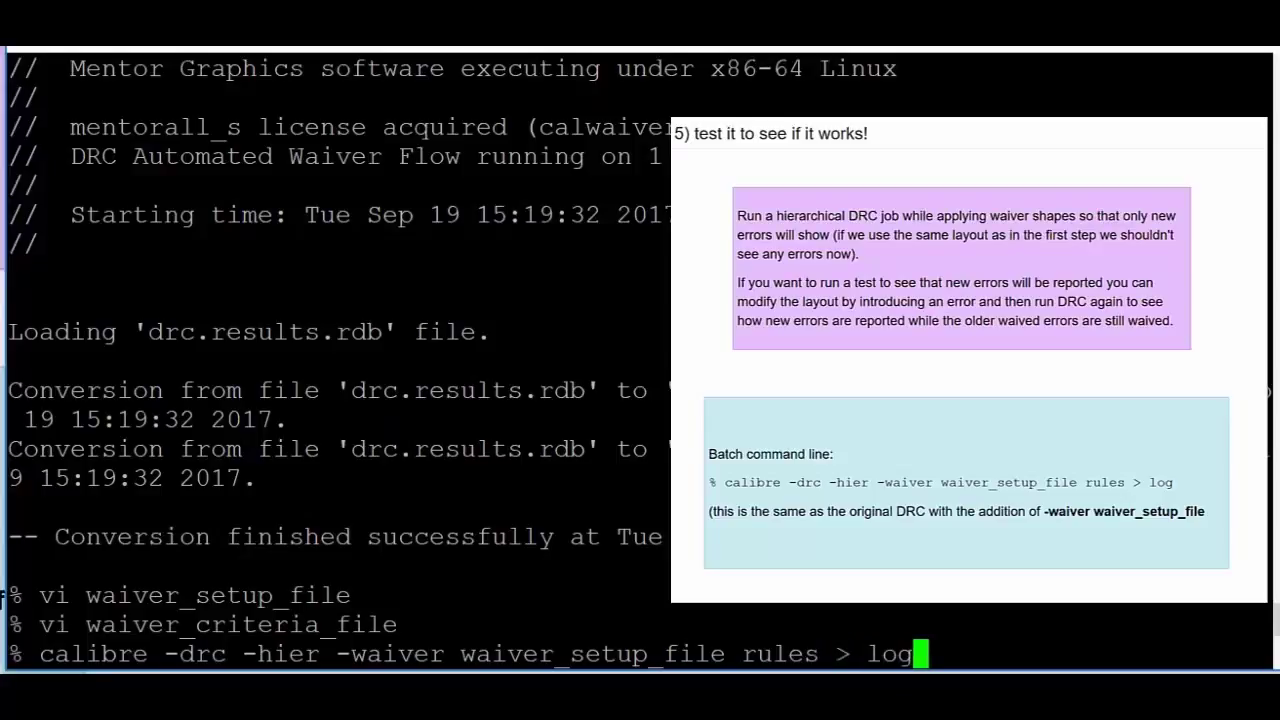
pyautogui.press('Return')
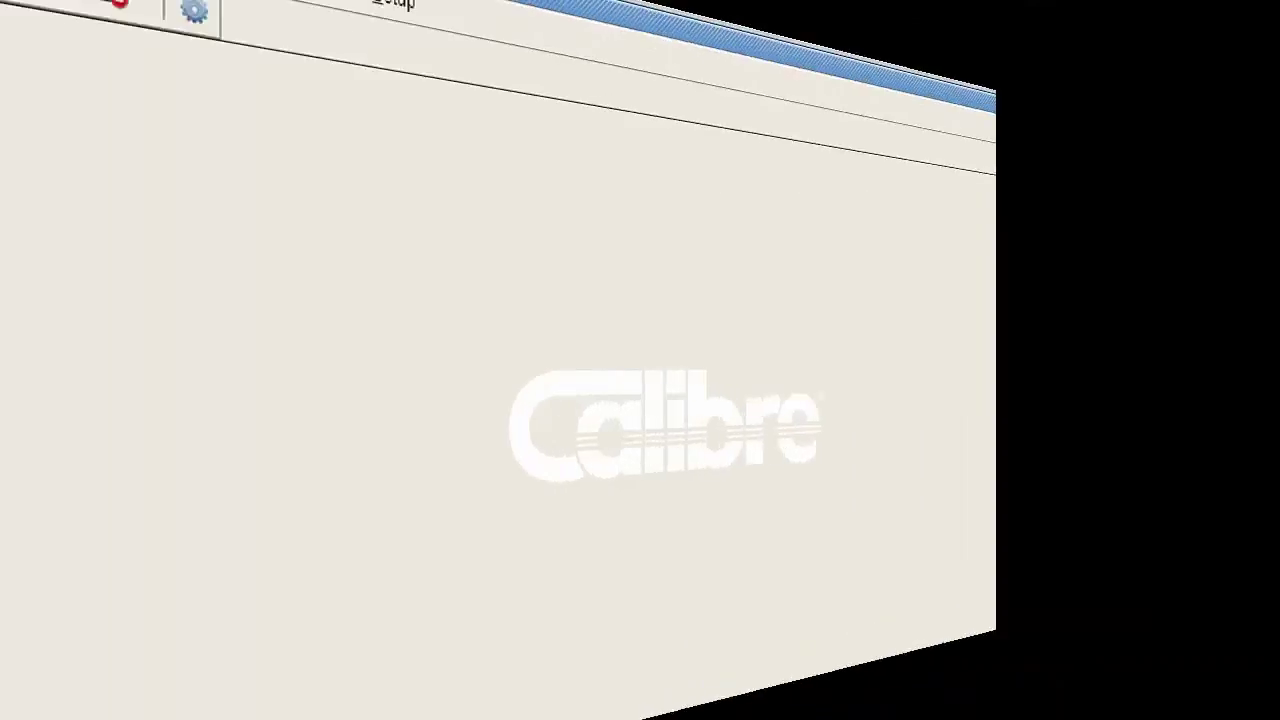
# In Calibre RVE, open the DRC/ERC results database drc.results.rdb
pyautogui.click(36, 55)
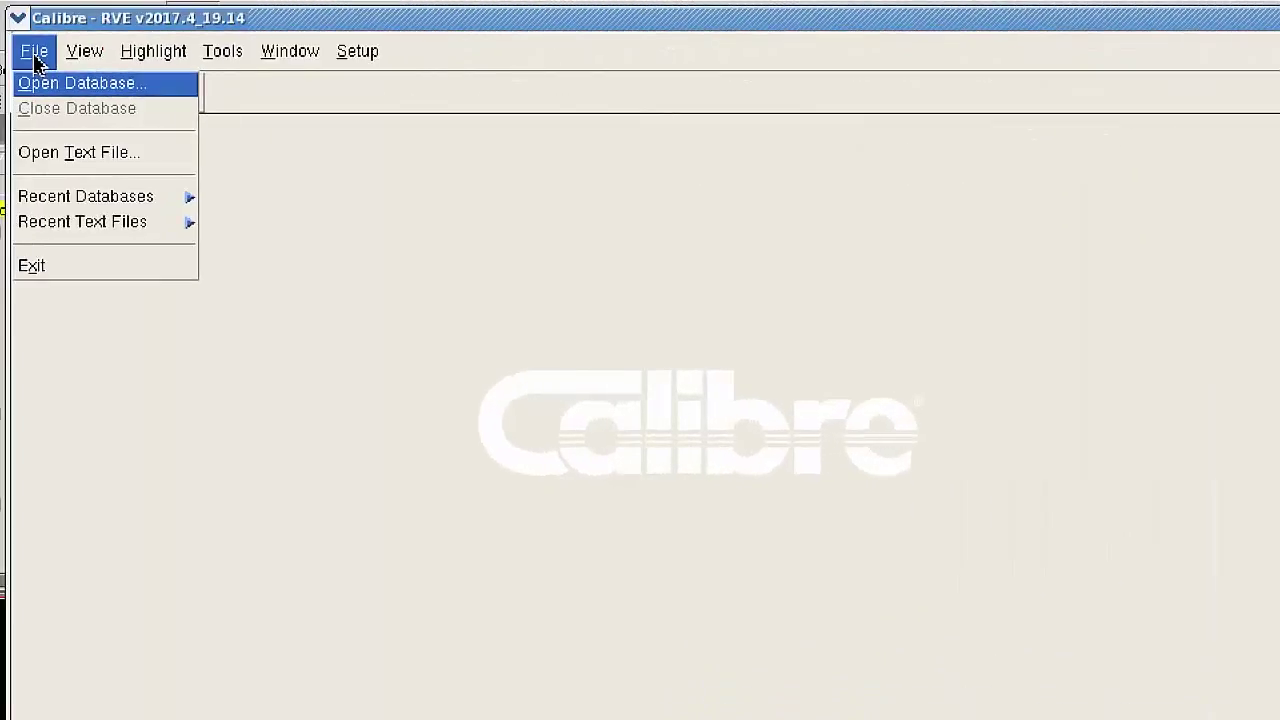
pyautogui.click(112, 86)
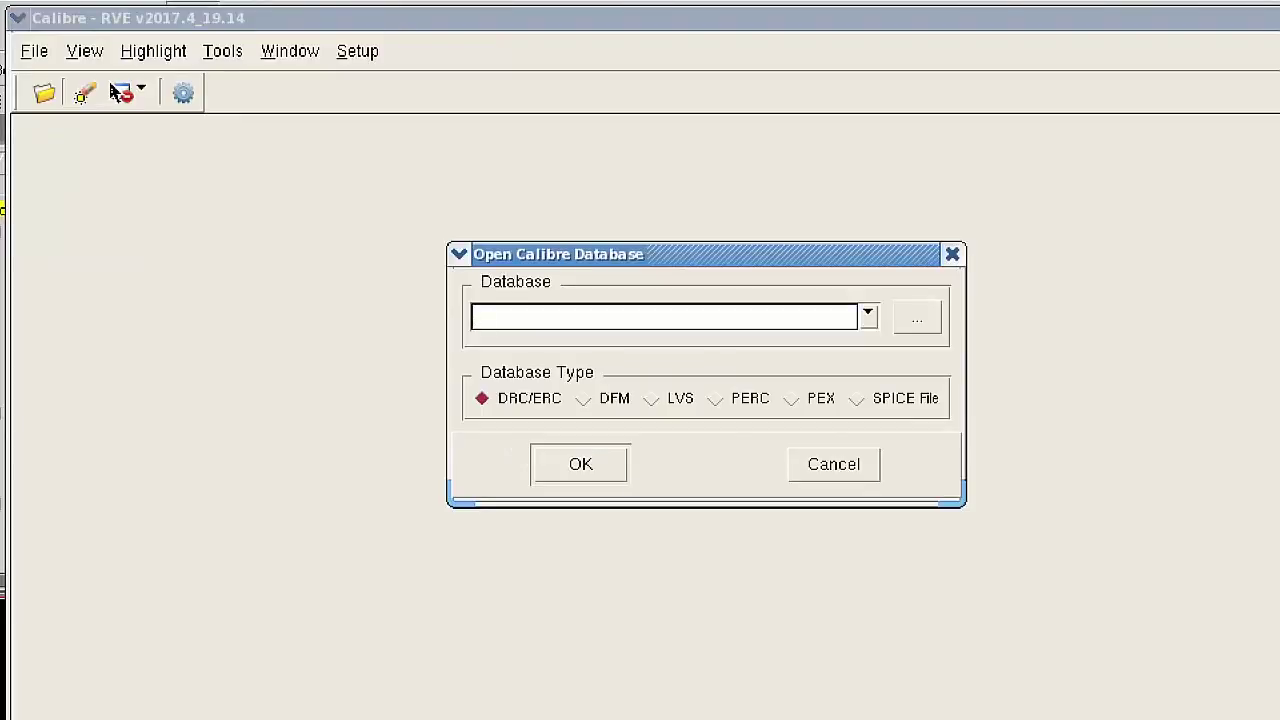
pyautogui.write('d')
pyautogui.press('Tab')
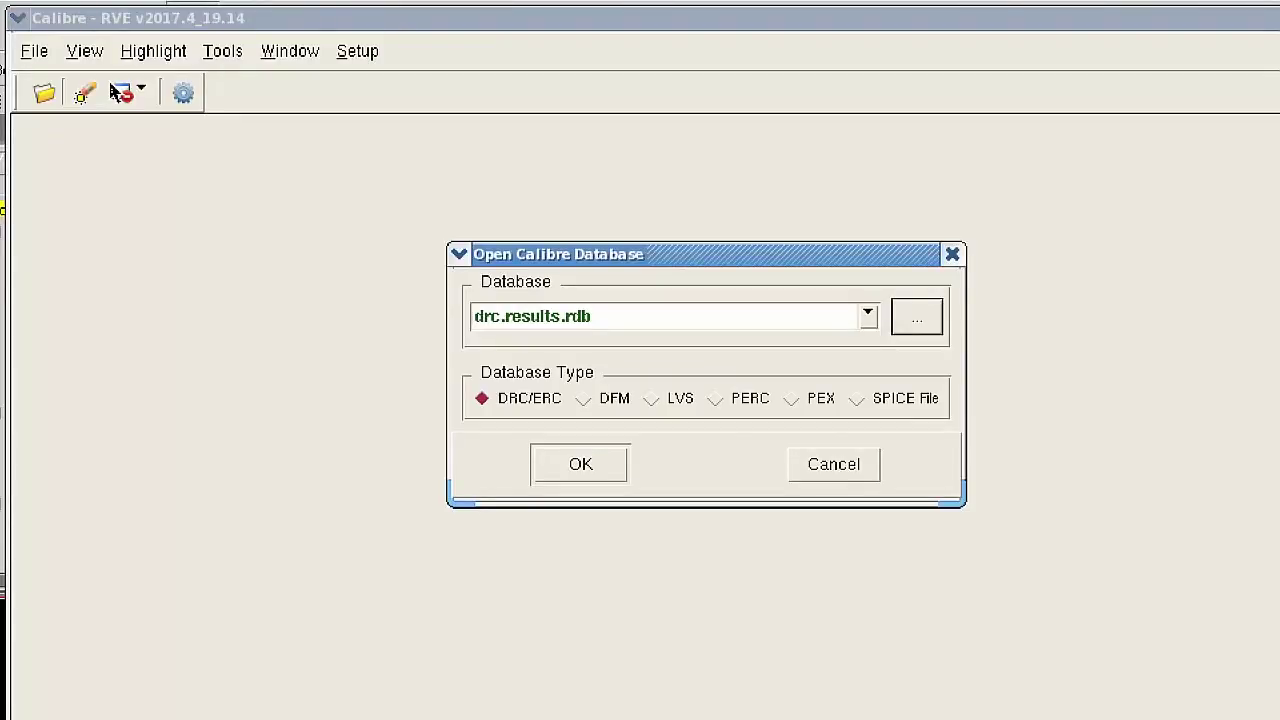
pyautogui.click(584, 464)
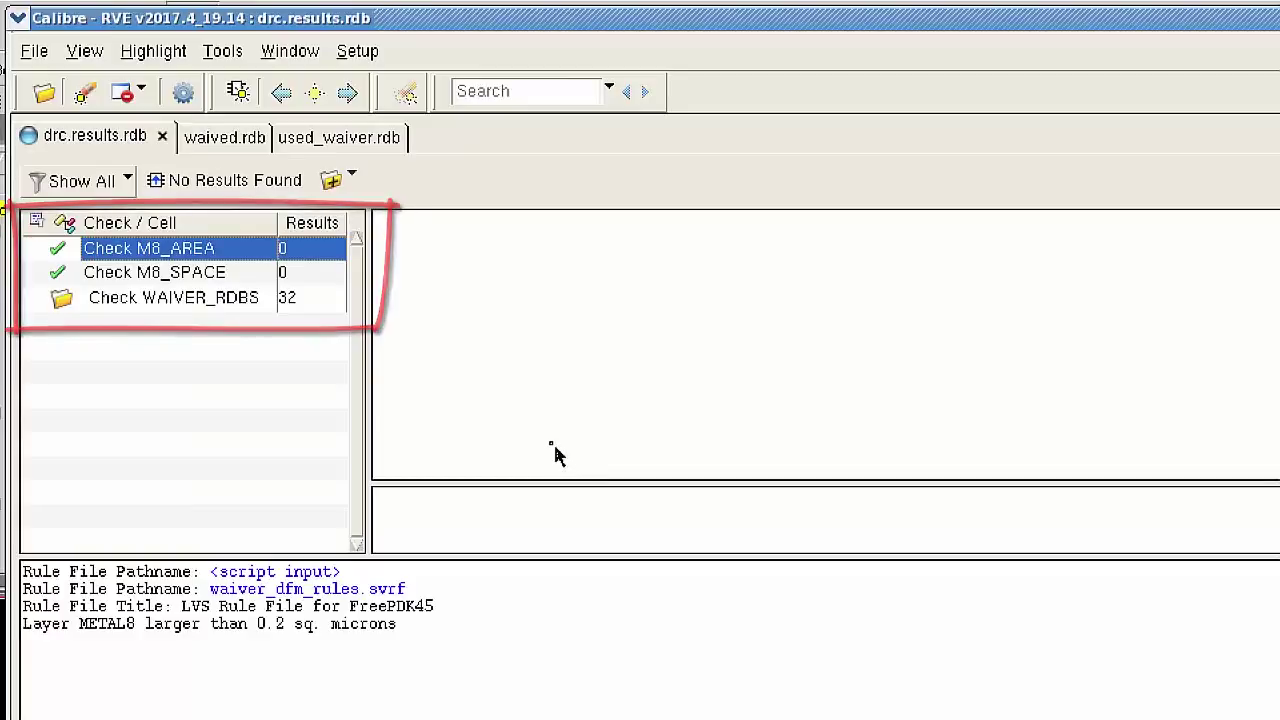
# Review the check results in waived.rdb and used_waiver.rdb, and return to the drc.results.rdb results
pyautogui.click(238, 148)
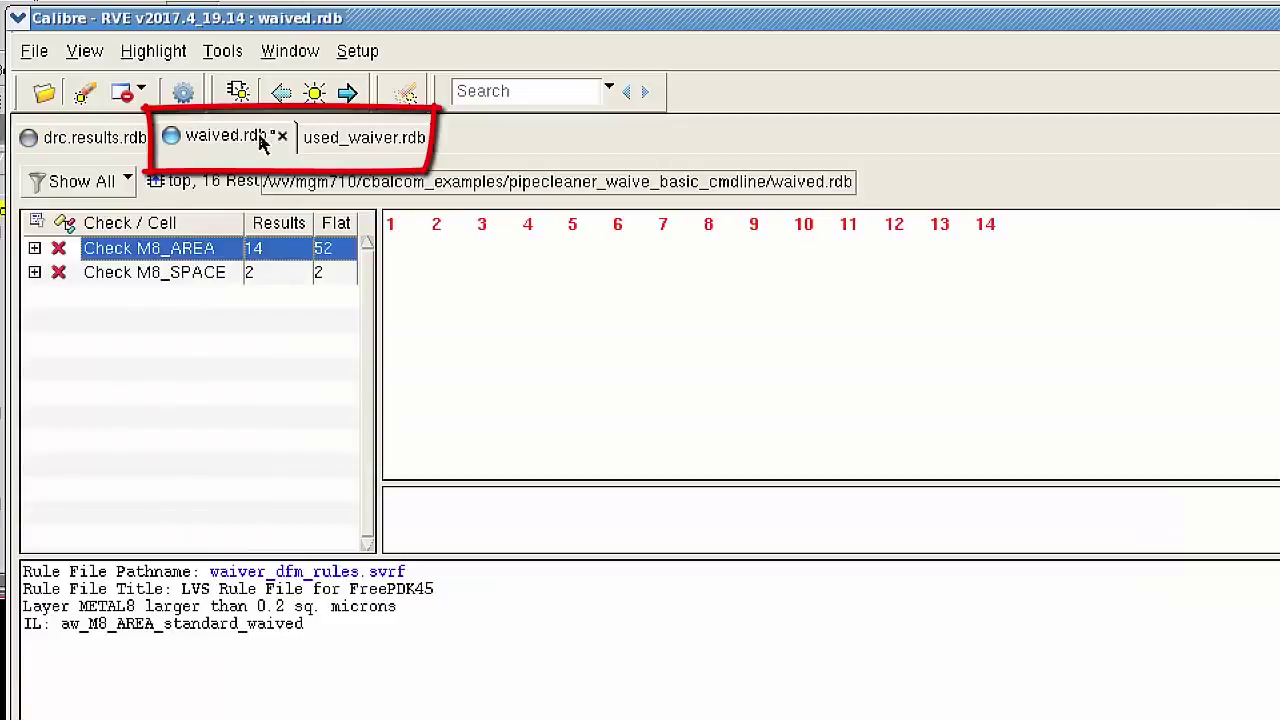
pyautogui.click(375, 145)
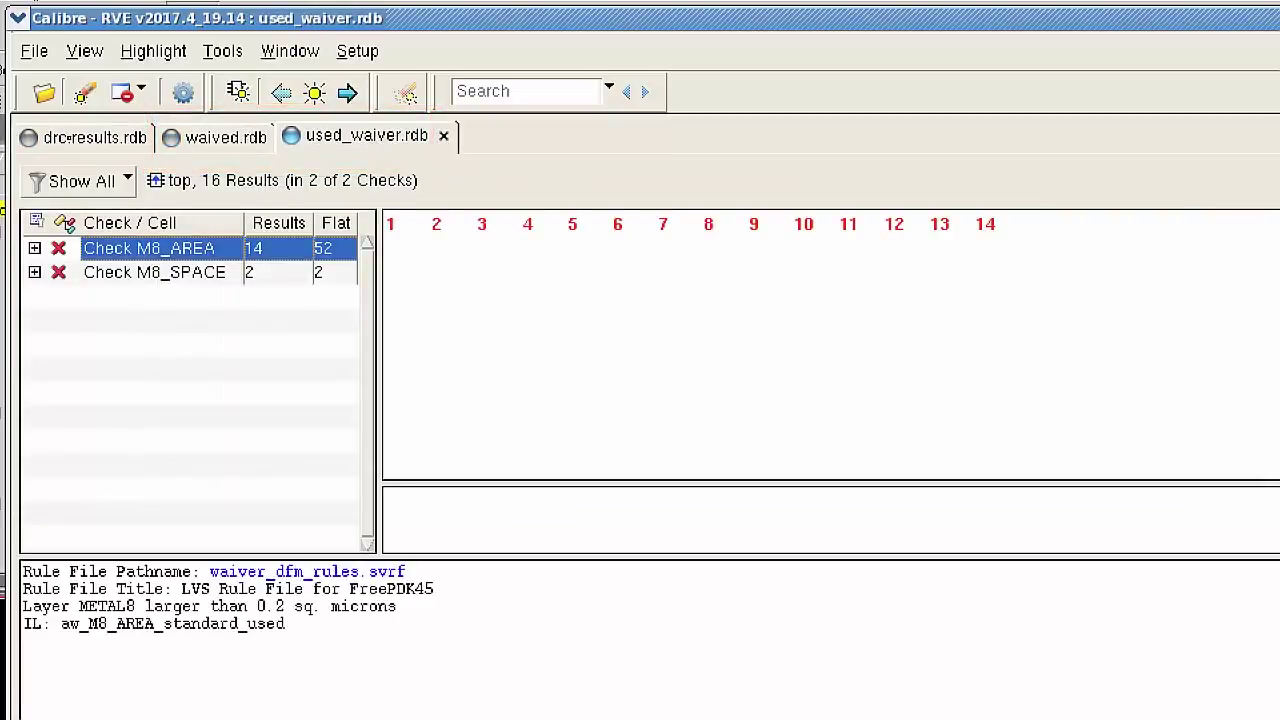
pyautogui.click(88, 143)
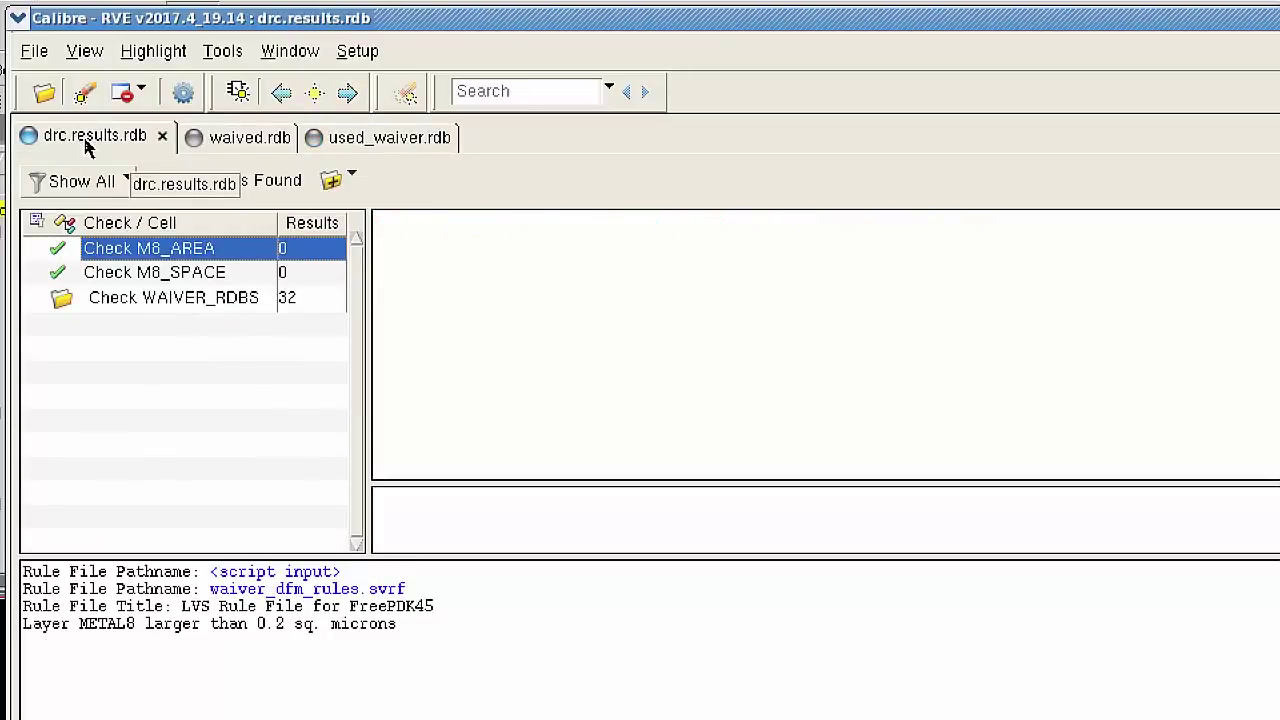